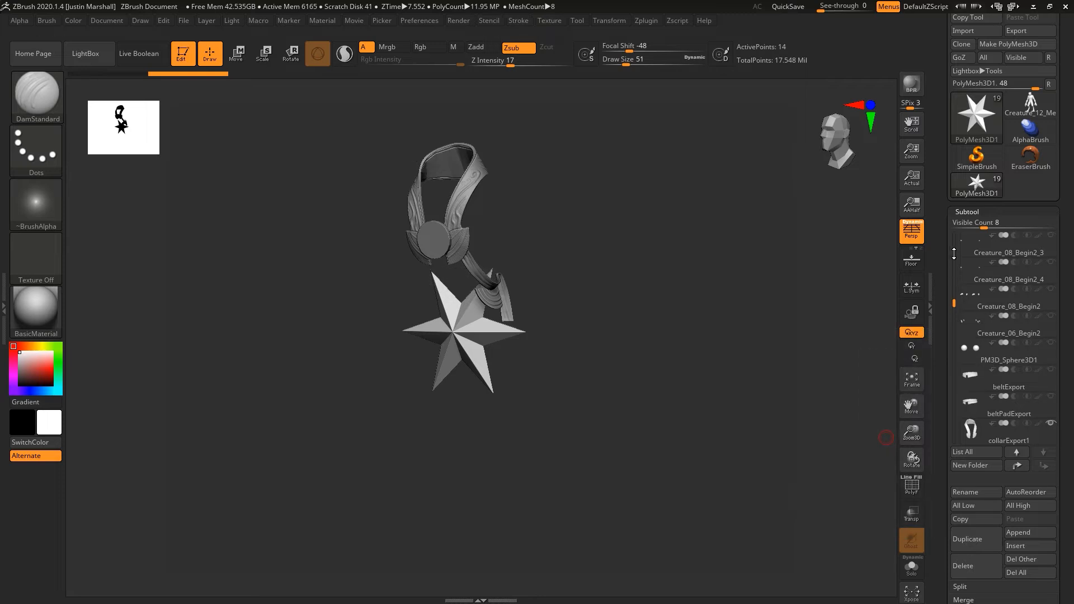
Step: Hide the collarExport1, collarPadExport, hipExport, medallionExport and sashExport subtools, and keep the PolyMesh3D1 star selected
left_click_drag(955, 303, 955, 370)
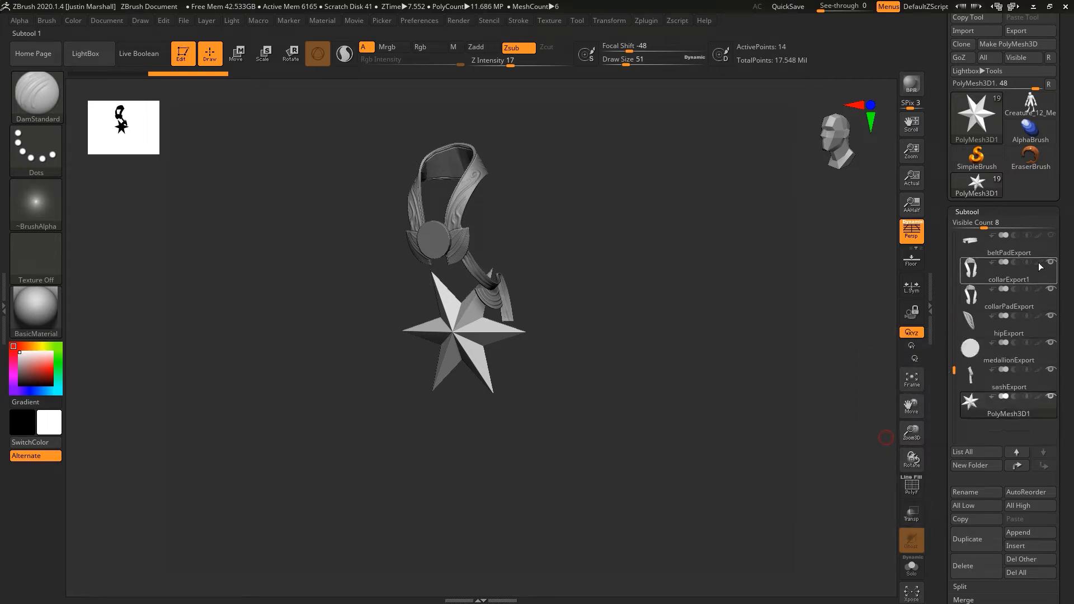
left_click_drag(1054, 266, 1052, 292)
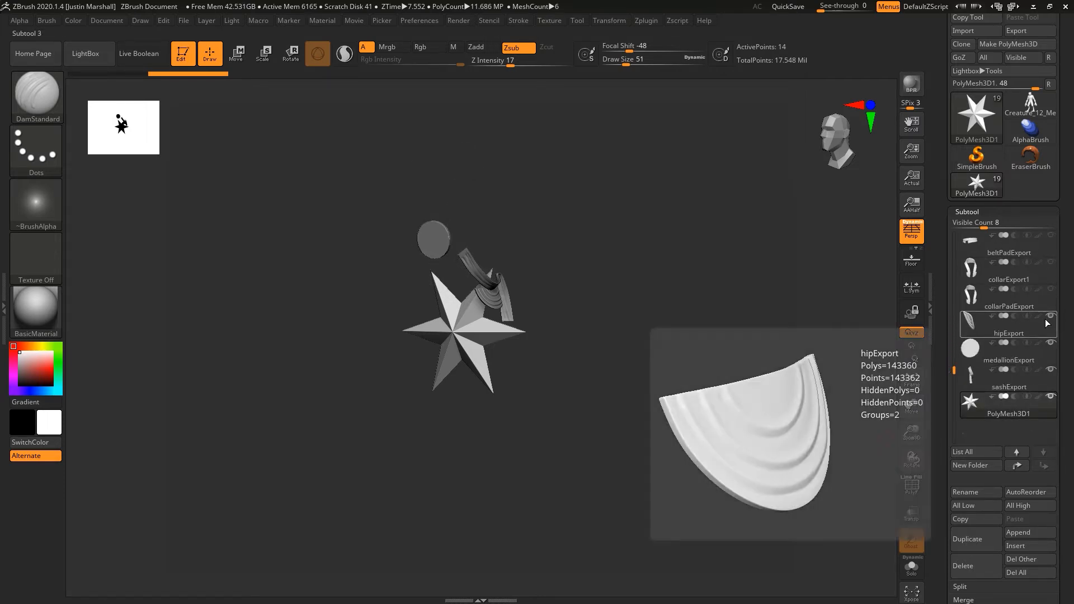
left_click(1051, 317)
left_click(1050, 343)
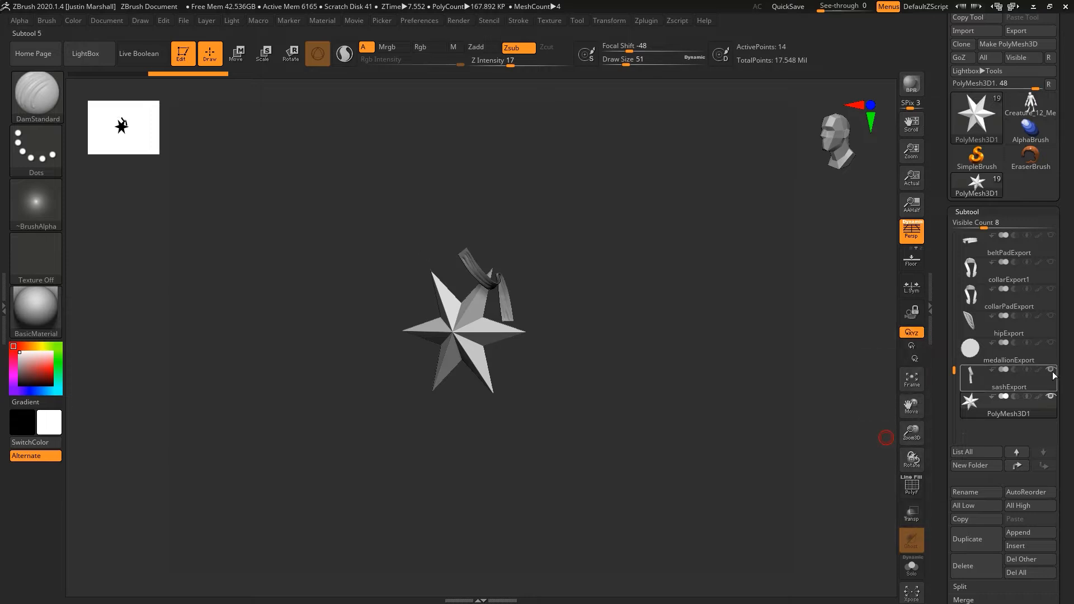
left_click(1051, 369)
left_click(1000, 412)
Step: Turn the star into a ShadowBox at a resolution of 256
left_click_drag(873, 416, 734, 378)
left_click_drag(940, 443, 949, 335)
left_click(978, 335)
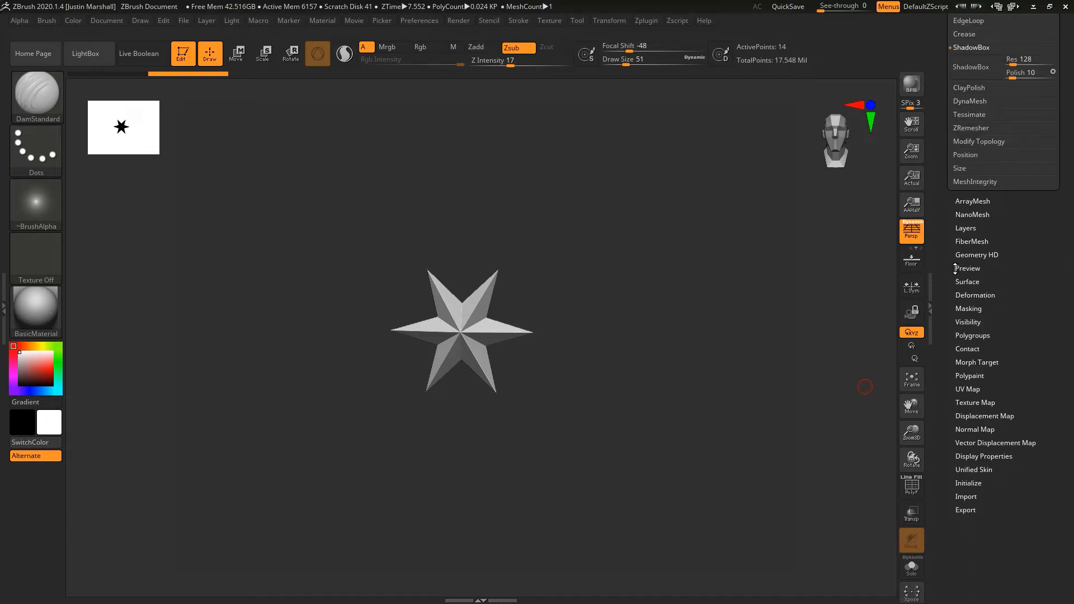
scroll(956, 268, "up", 5)
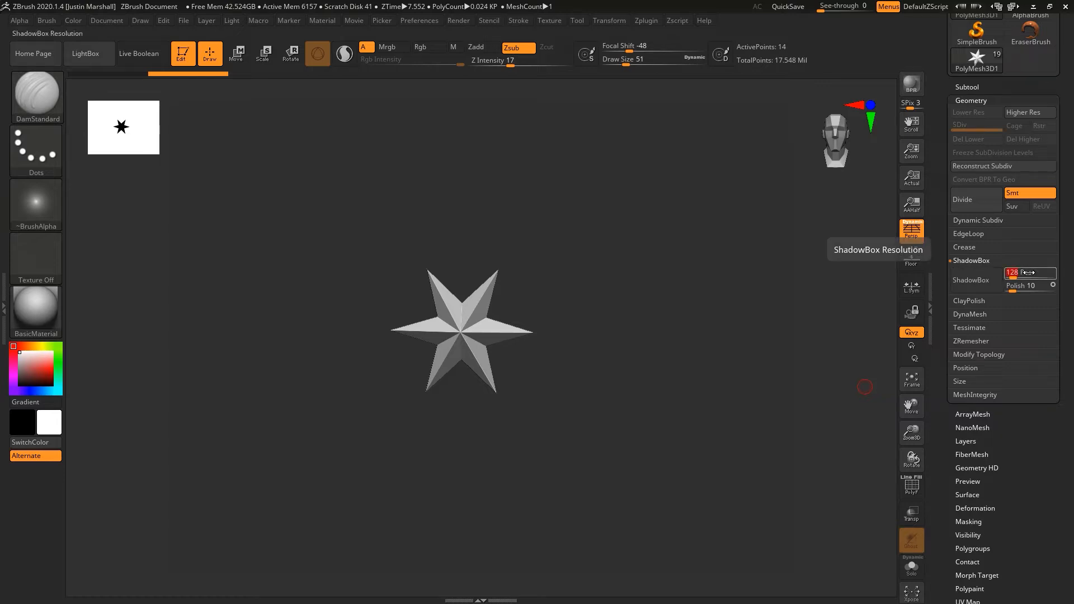
left_click(973, 279)
left_click_drag(611, 295, 636, 314)
left_click_drag(739, 305, 849, 332)
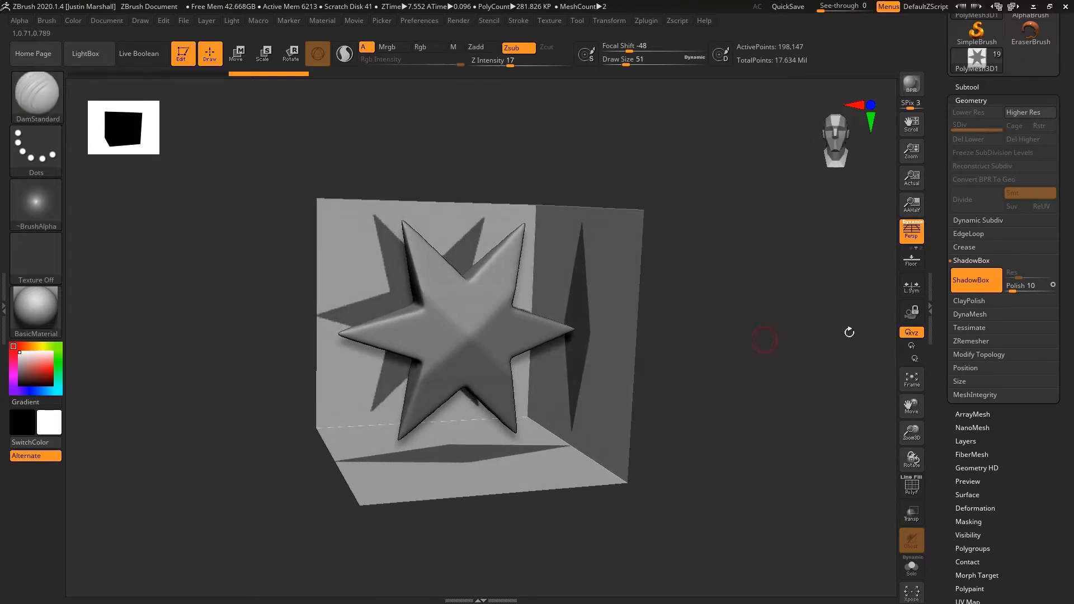
Step: Turn off perspective and clear all masks from the ShadowBox in the front view to remove the star
left_click(910, 241)
left_click_drag(668, 332, 659, 312, "shift")
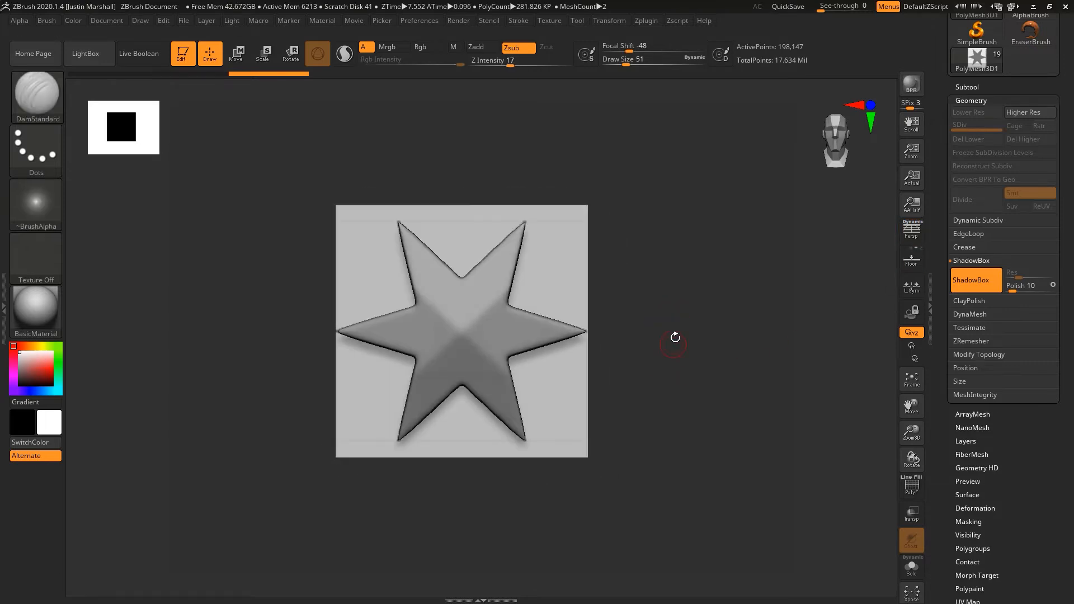
mouse_move(258, 121)
left_mouse_down("ctrl")
mouse_move(331, 217)
mouse_move(690, 490)
left_mouse_up("ctrl")
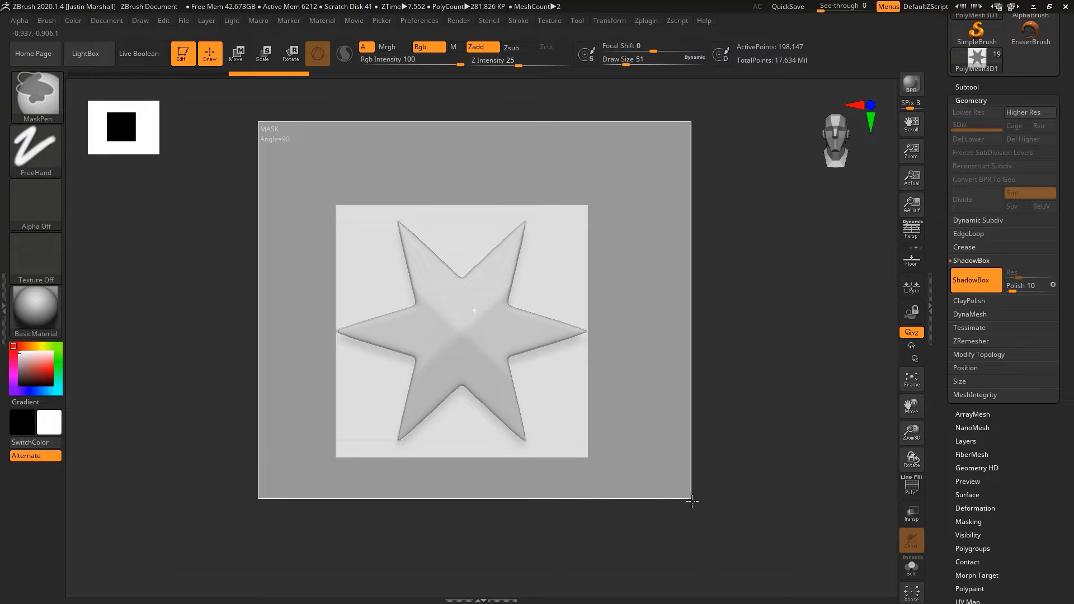
mouse_move(676, 308)
left_mouse_down()
mouse_move(707, 324)
mouse_move(678, 319)
left_mouse_up()
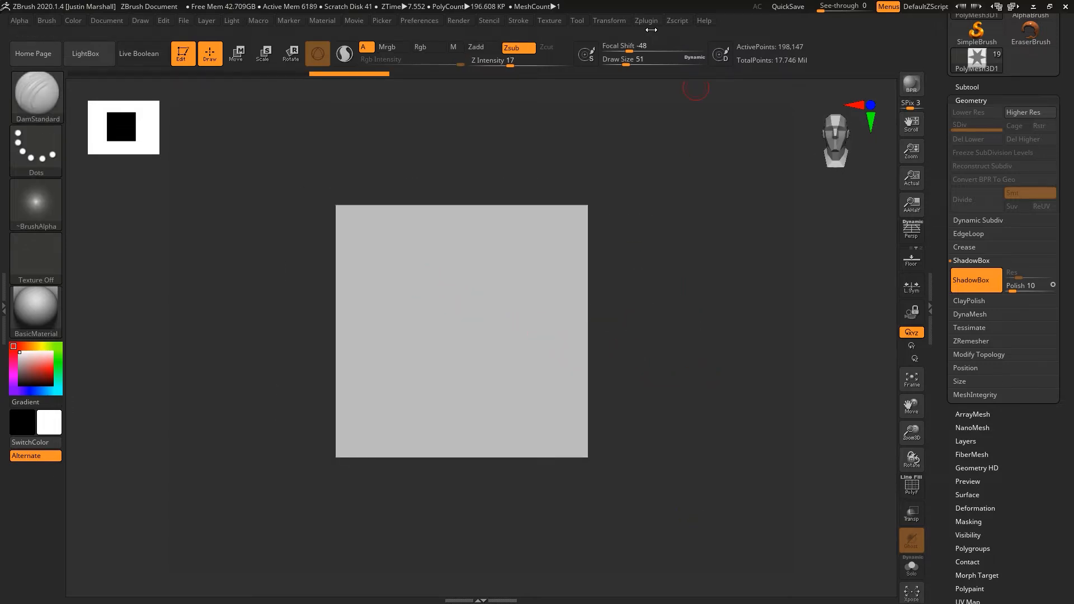
Step: Activate symmetry across the width and paint a mirrored horned shape as a mask on the ShadowBox's back plane
left_click(612, 20)
left_click(634, 340)
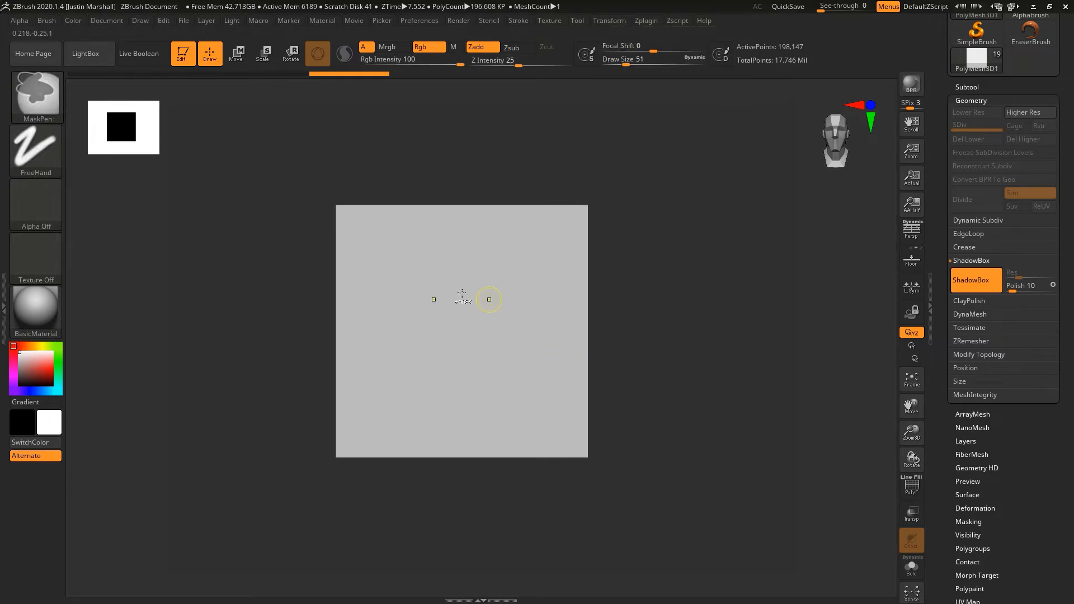
mouse_move(452, 296)
left_mouse_down("ctrl")
mouse_move(495, 311)
mouse_move(507, 333)
mouse_move(511, 263)
mouse_move(517, 319)
left_mouse_up("ctrl")
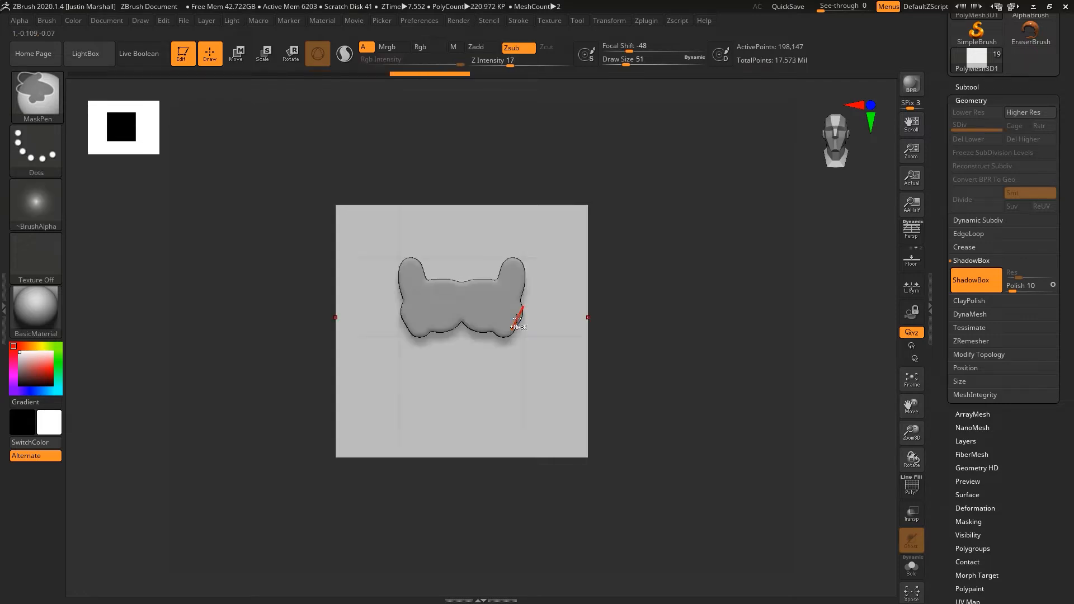
left_click_drag(674, 303, 729, 307)
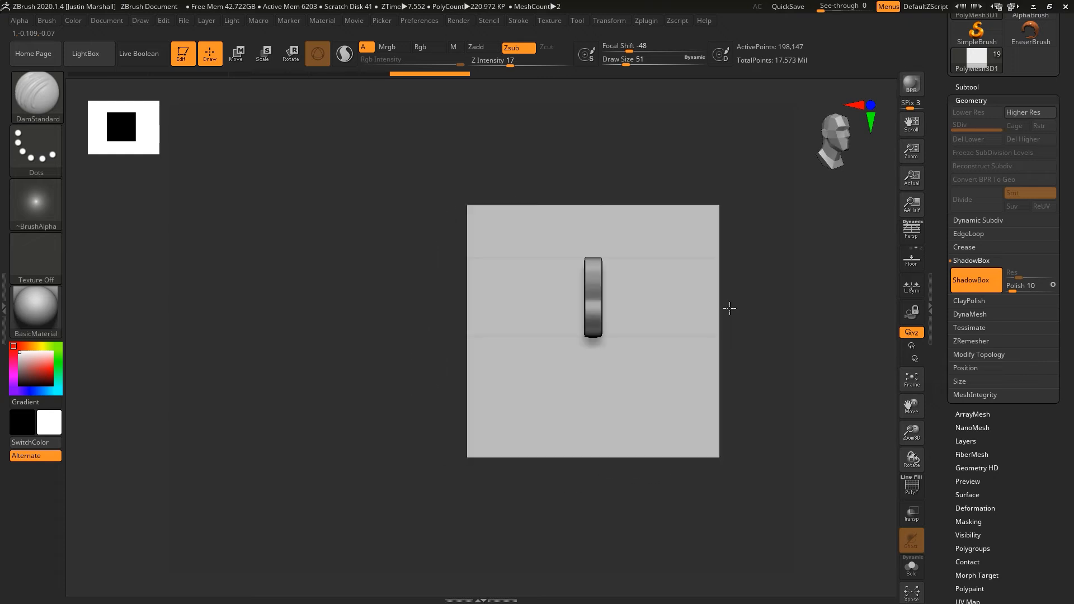
left_click_drag(767, 348, 700, 434, "alt")
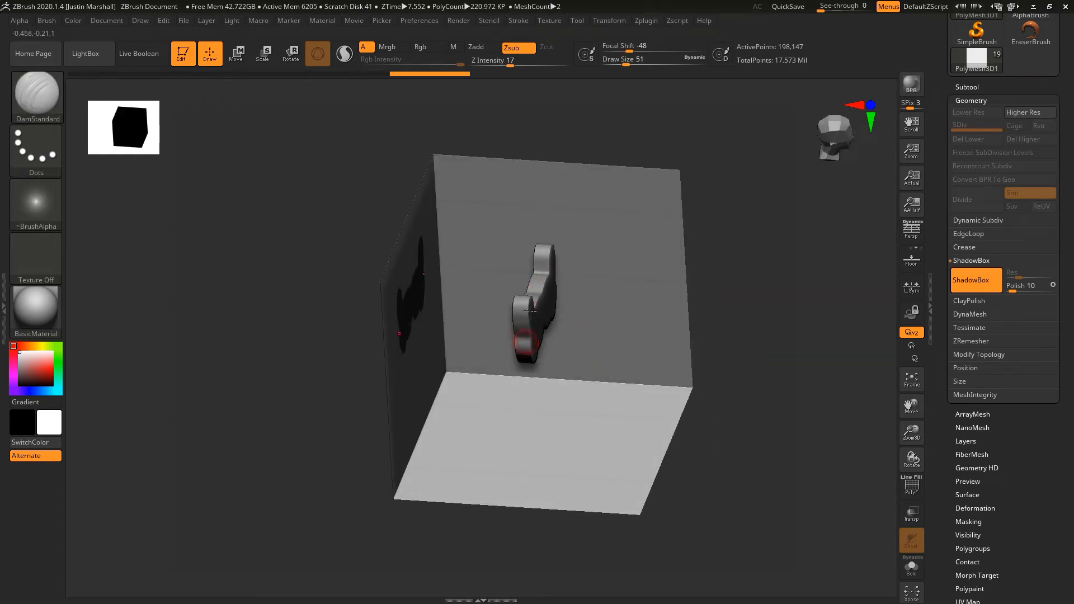
mouse_move(722, 339)
left_mouse_down()
mouse_move(741, 336)
mouse_move(728, 279)
mouse_move(717, 319)
mouse_move(729, 297)
mouse_move(719, 285)
left_mouse_up()
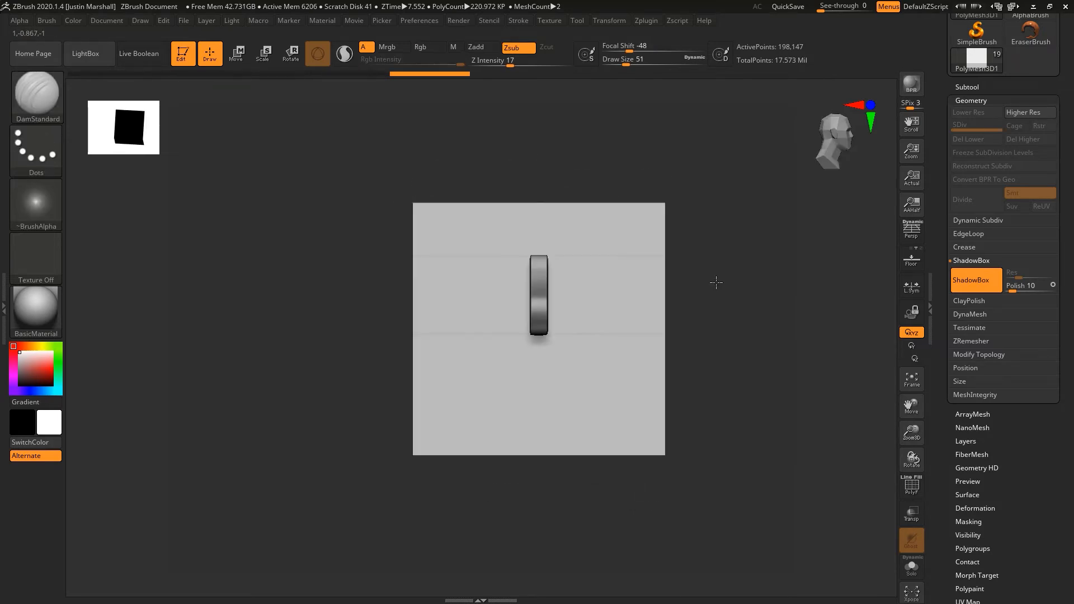
Step: Thicken the horned shape with a vertical band mask on the side plane, and erase parts of that mask to carve its profile
mouse_move(501, 161)
left_mouse_down("ctrl")
mouse_move(599, 522)
mouse_move(583, 529)
left_mouse_up("ctrl")
mouse_move(719, 369)
left_mouse_down()
mouse_move(724, 414)
mouse_move(736, 403)
mouse_move(701, 363)
mouse_move(643, 362)
mouse_move(704, 363)
left_mouse_up()
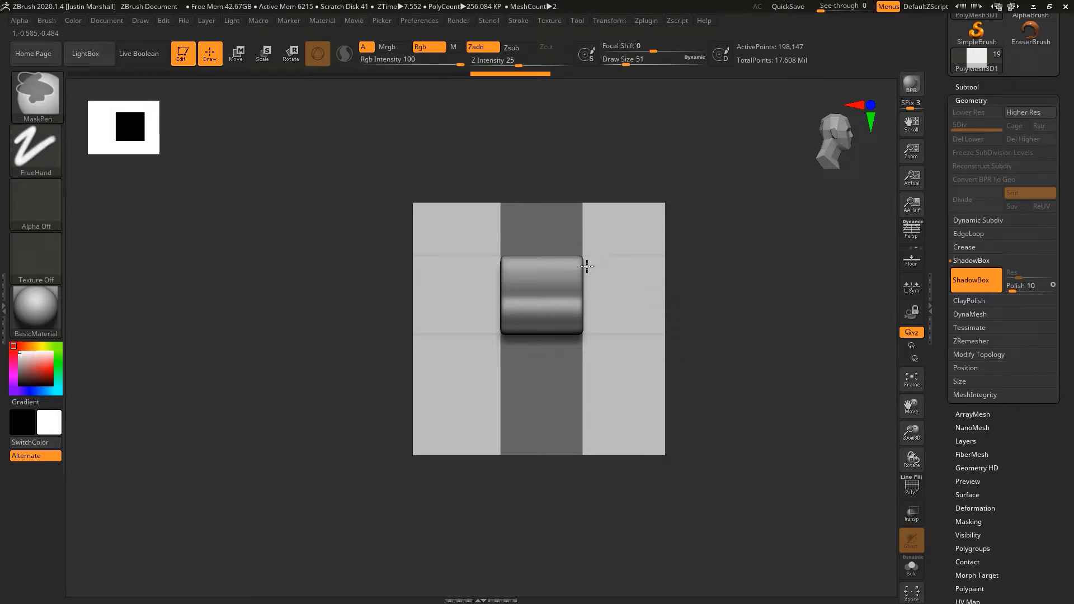
left_click_drag(589, 277, 595, 315, "ctrl")
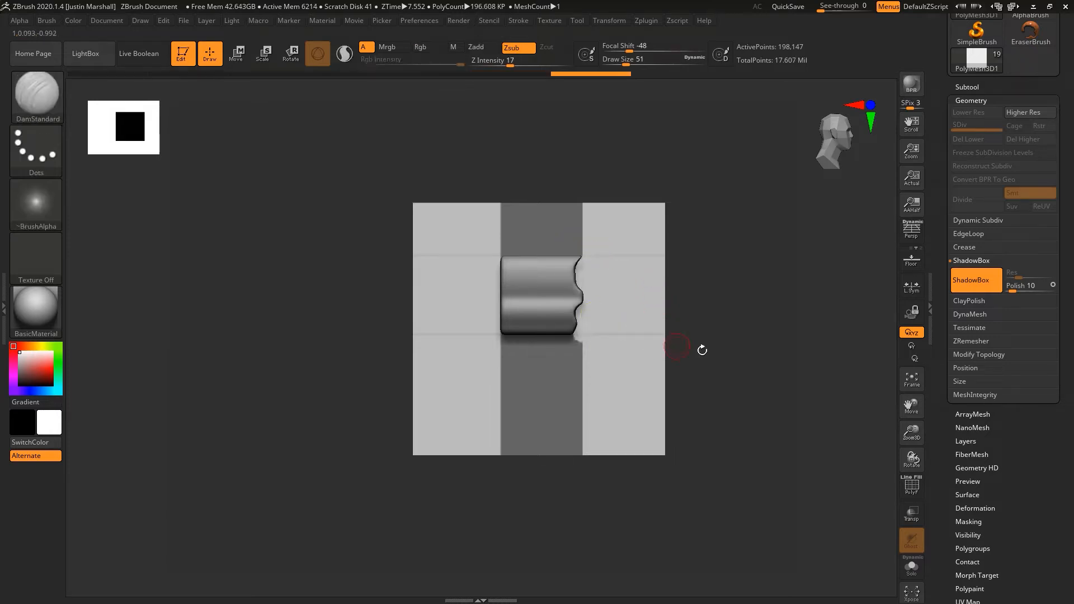
left_click_drag(744, 321, 722, 314, "shift")
left_click_drag(511, 324, 488, 345, "ctrl+alt")
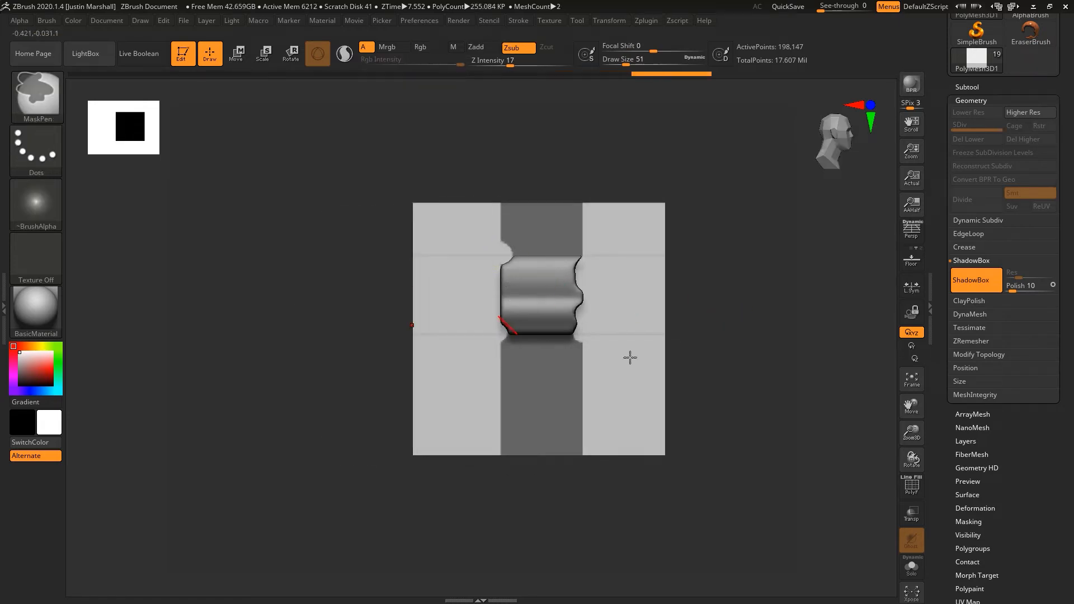
mouse_move(517, 263)
left_mouse_down("ctrl+alt")
mouse_move(511, 255)
mouse_move(540, 259)
left_mouse_up("ctrl+alt")
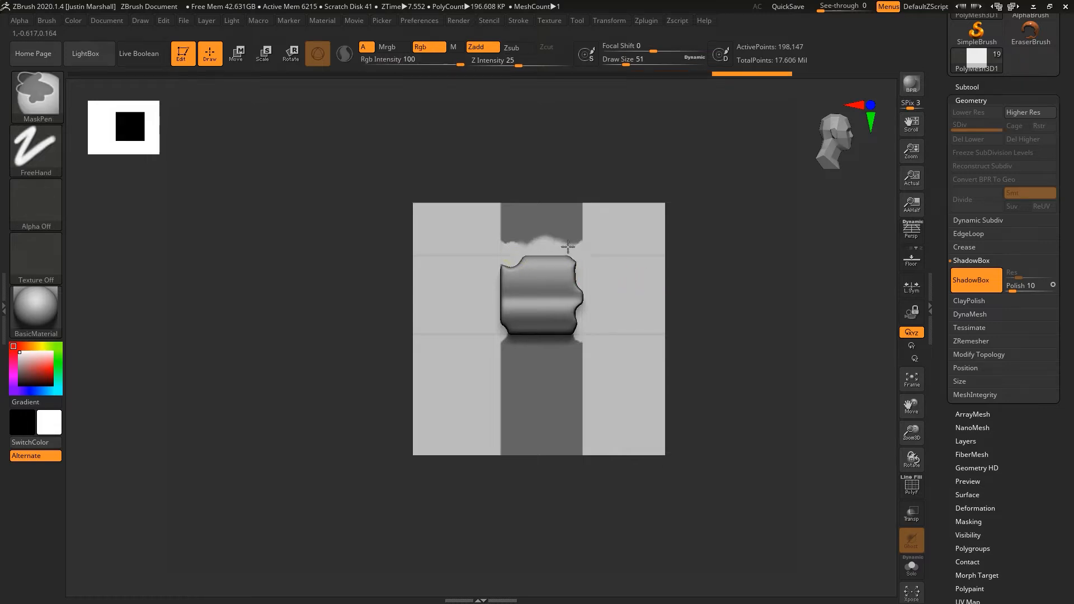
Step: Clear all ShadowBox masks and paint a sagging, curved horizontal bar across the upper part of the back plane
mouse_move(739, 288)
left_mouse_down()
mouse_move(719, 326)
mouse_move(694, 300)
mouse_move(653, 318)
mouse_move(700, 361)
mouse_move(698, 336)
mouse_move(689, 344)
mouse_move(715, 357)
mouse_move(679, 365)
mouse_move(682, 352)
left_mouse_up()
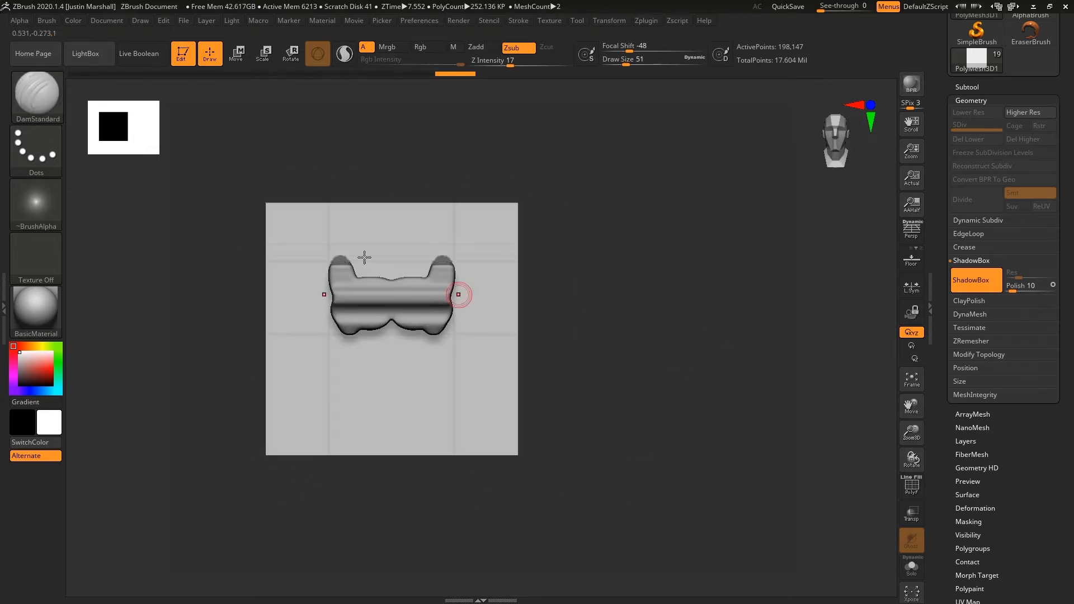
left_click_drag(232, 142, 663, 520, "ctrl+alt")
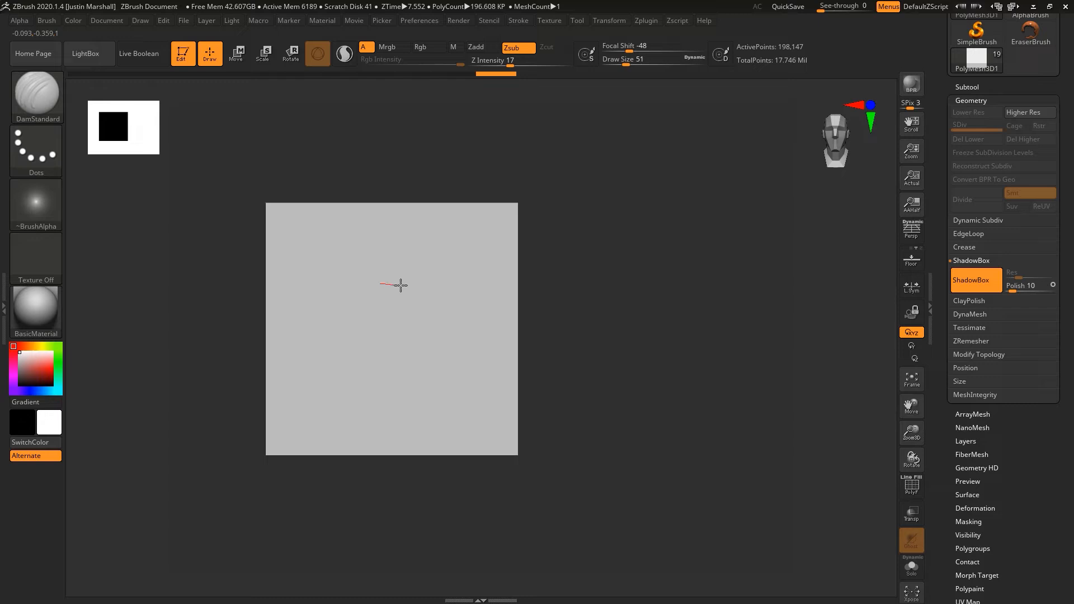
key("ctrl")
left_click_drag(380, 285, 482, 267, "ctrl")
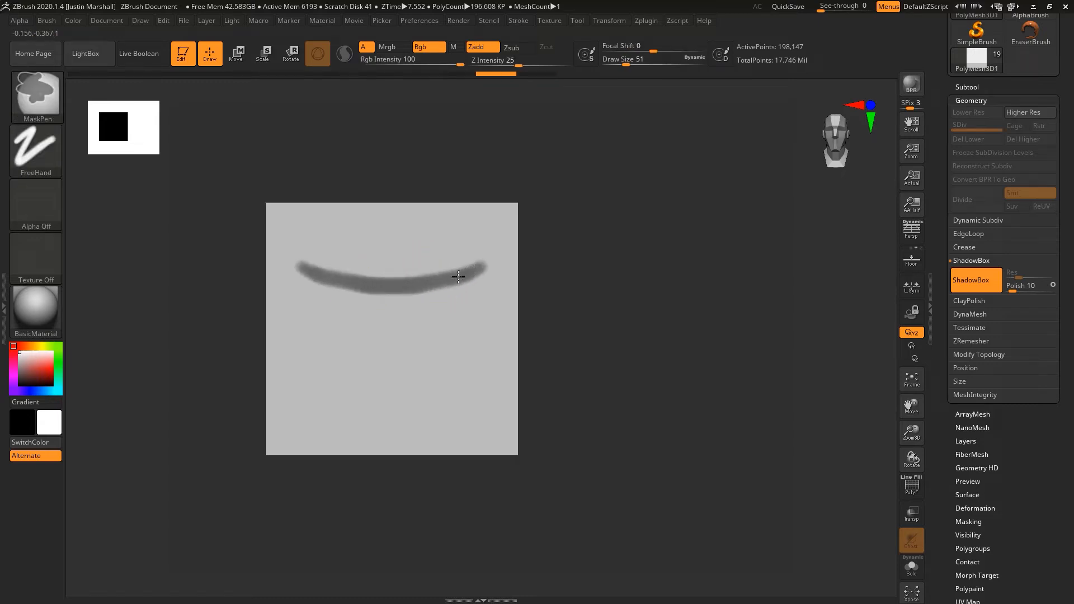
left_click_drag(382, 287, 388, 287, "ctrl")
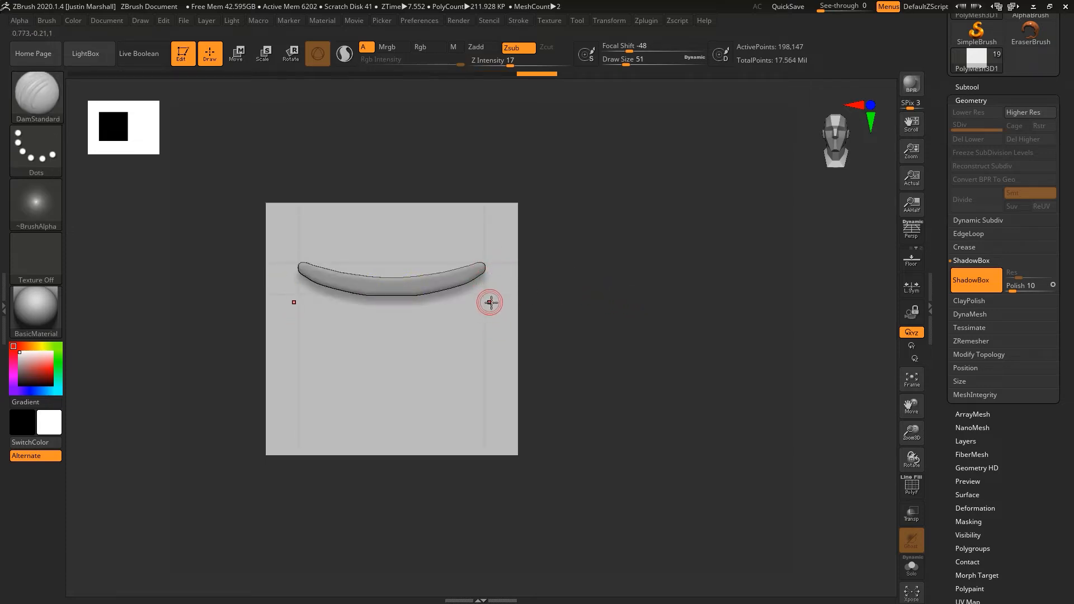
Step: Paint three mirrored pairs of strokes below the bar, each curving inward from the side and running down toward the floor
key("ctrl")
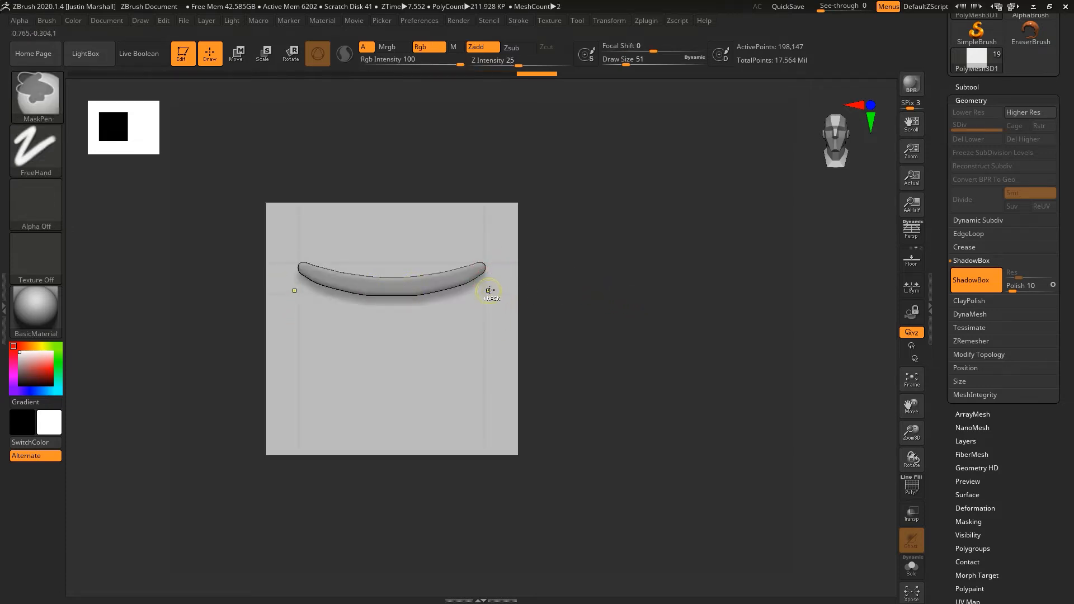
left_click_drag(484, 294, 436, 316, "ctrl")
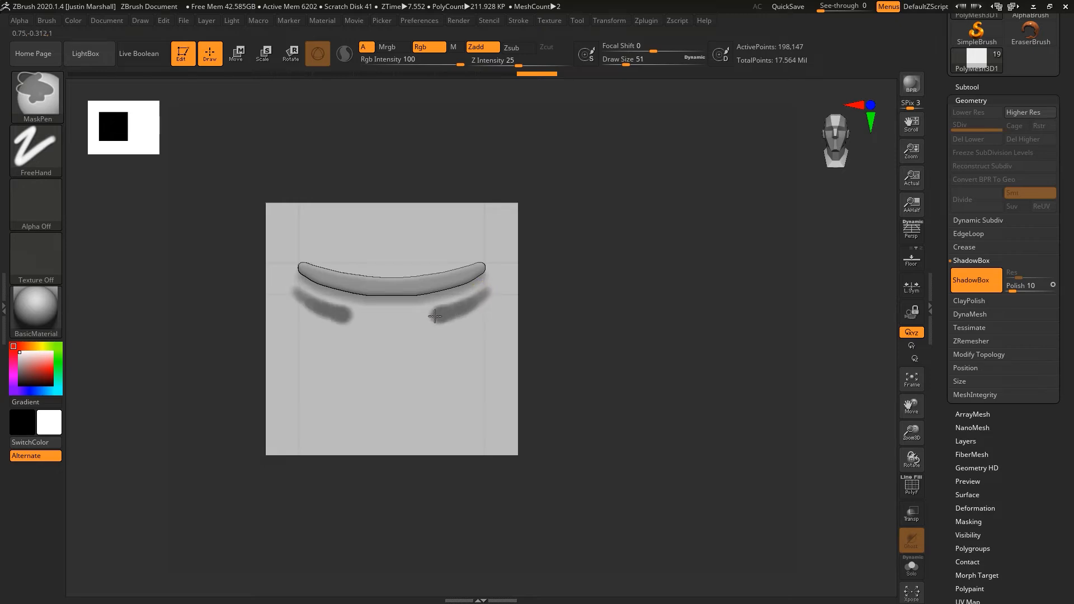
key("ctrl+z")
mouse_move(485, 290)
left_mouse_down("ctrl")
mouse_move(426, 318)
mouse_move(412, 428)
left_mouse_up("ctrl")
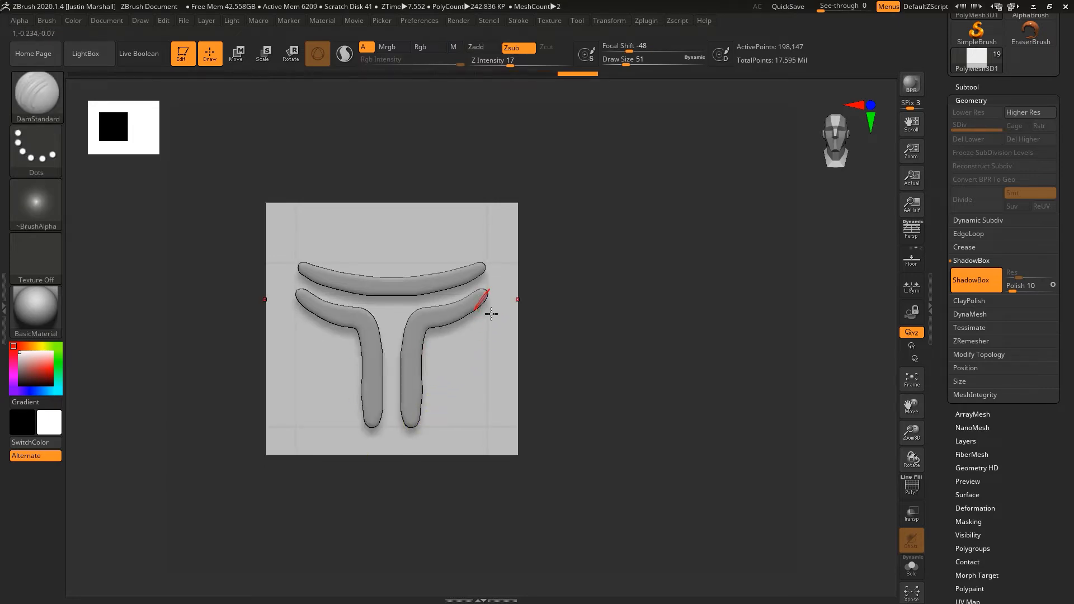
mouse_move(480, 329)
left_mouse_down("ctrl")
mouse_move(445, 365)
mouse_move(445, 432)
left_mouse_up("ctrl")
left_click_drag(480, 358, 467, 438, "ctrl")
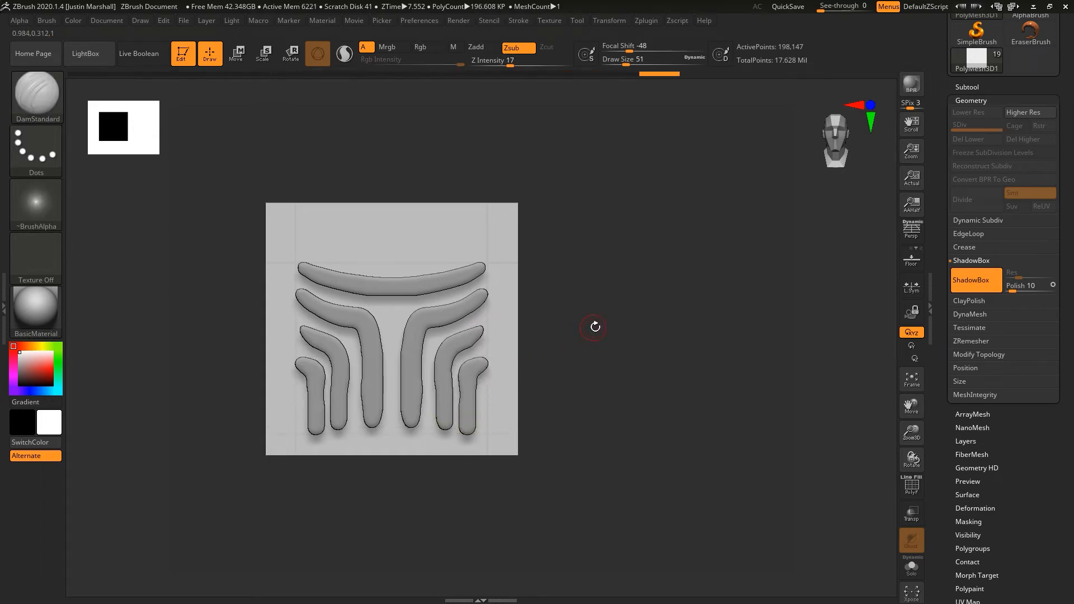
mouse_move(588, 300)
left_mouse_down()
mouse_move(645, 310)
mouse_move(602, 305)
left_mouse_up()
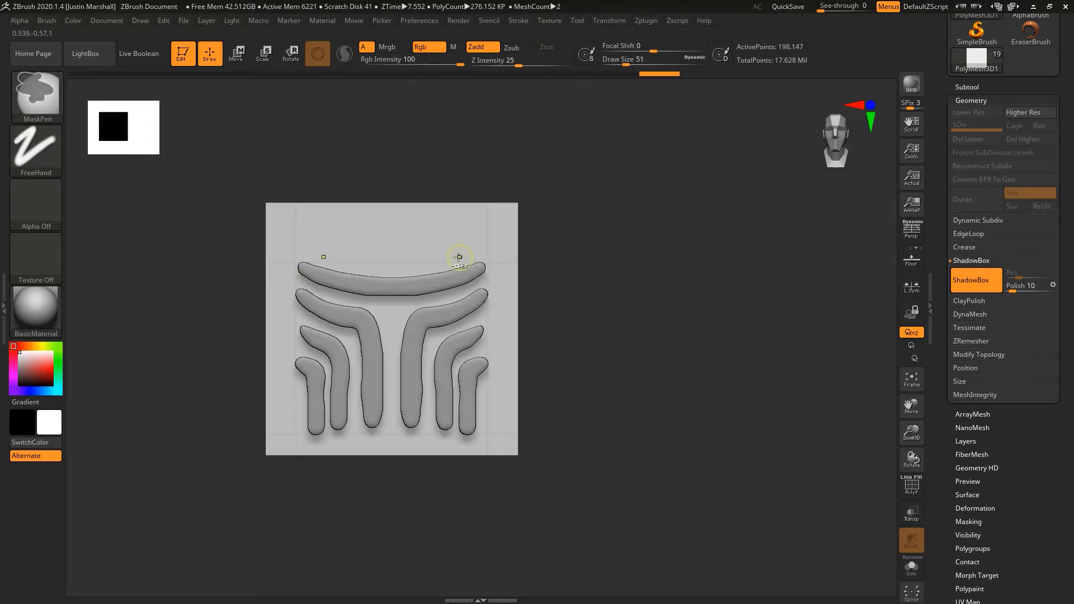
Step: Turn on transparency and trim the upper edge of the top bar by erasing its mask on the back plane
left_click_drag(483, 254, 495, 252, "ctrl+alt")
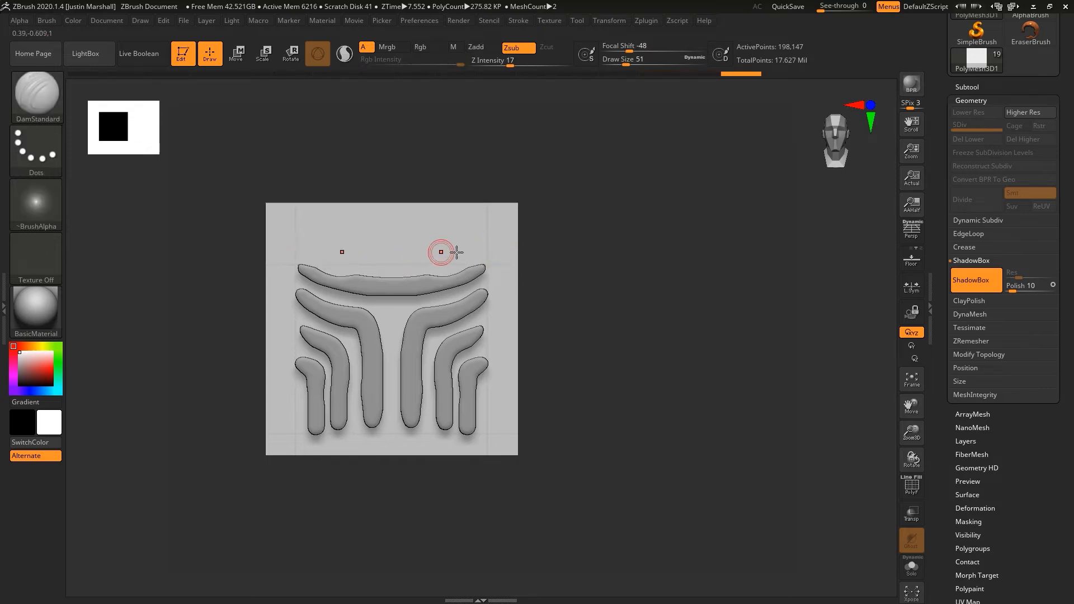
key("ctrl+z")
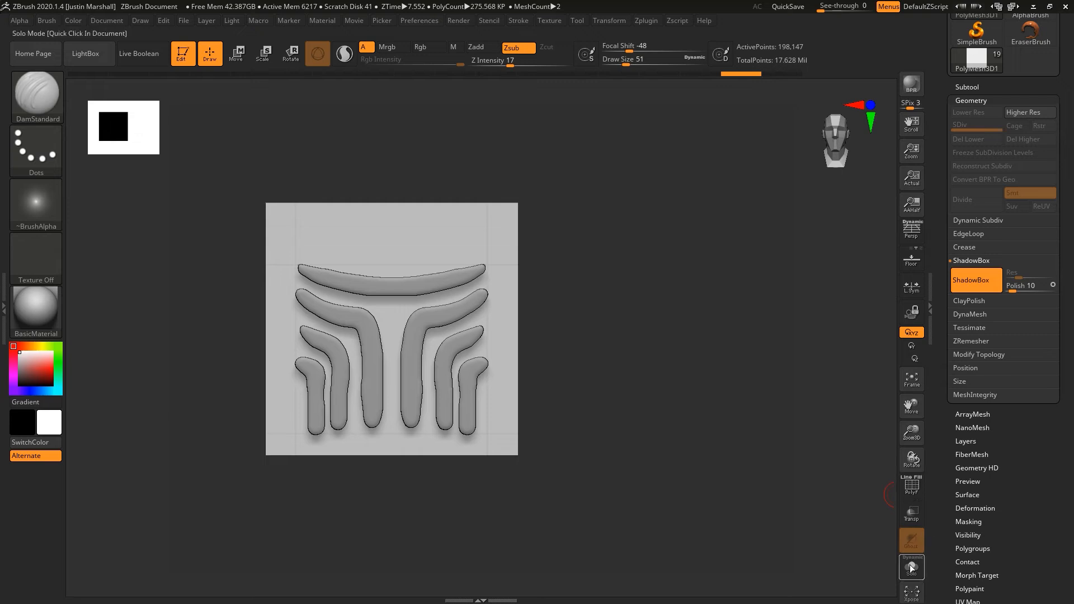
left_click(911, 514)
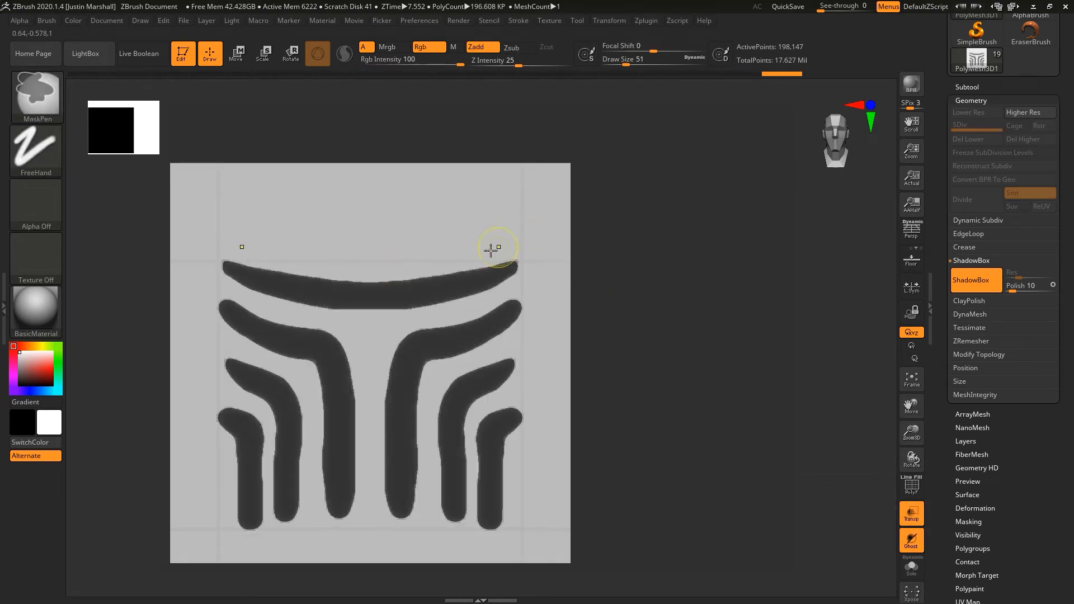
left_click_drag(404, 263, 464, 254, "ctrl+alt")
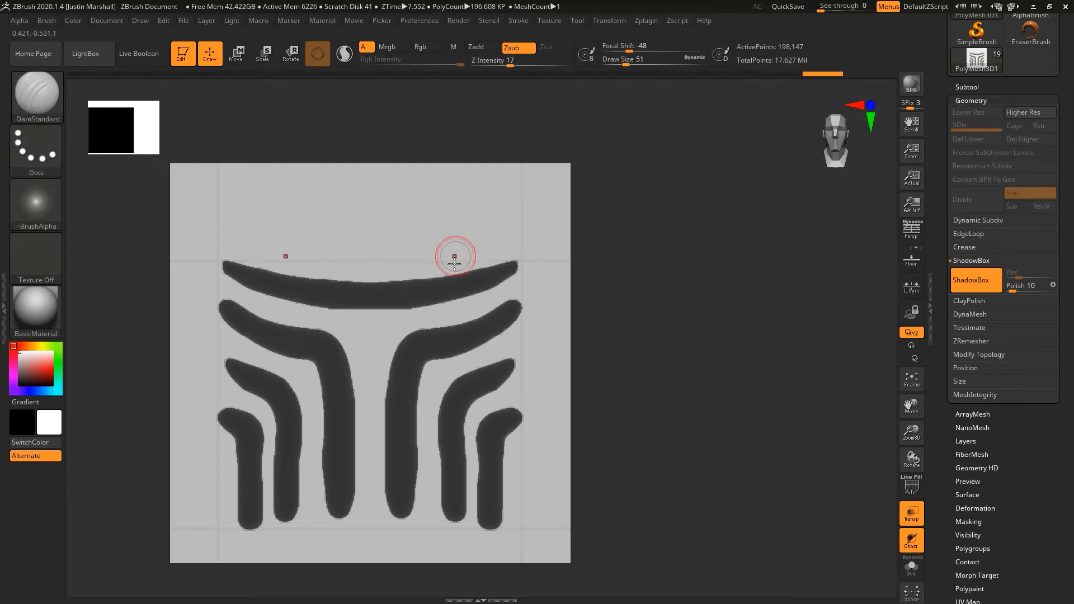
left_click_drag(393, 265, 459, 261, "ctrl+alt")
key("ctrl")
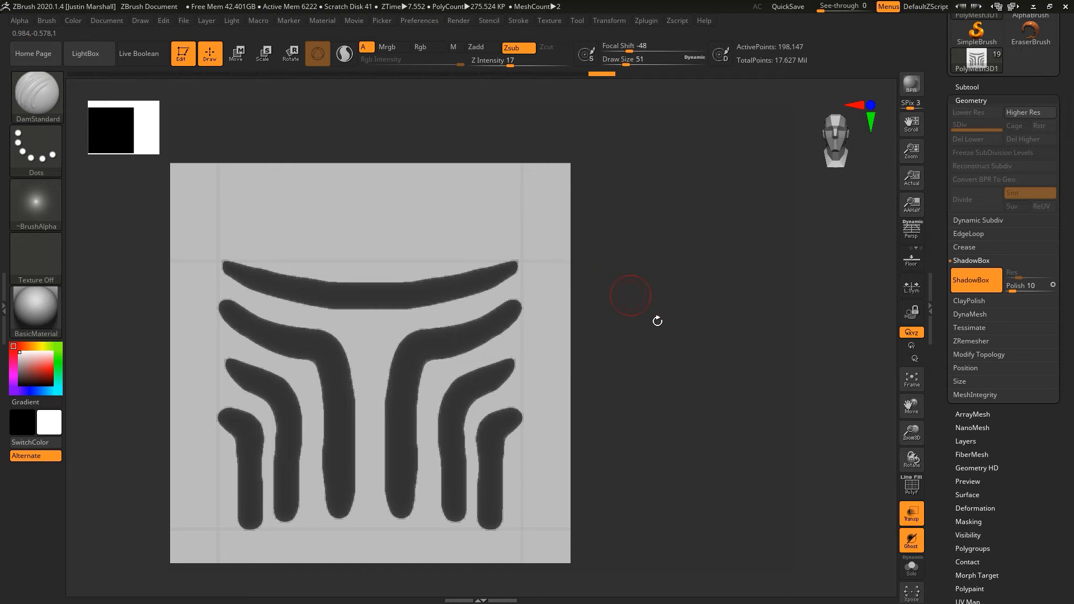
Step: Thicken the bars with a tall vertical band mask on the side plane, and exit ShadowBox to convert them to a regular mesh
left_click_drag(636, 301, 663, 342)
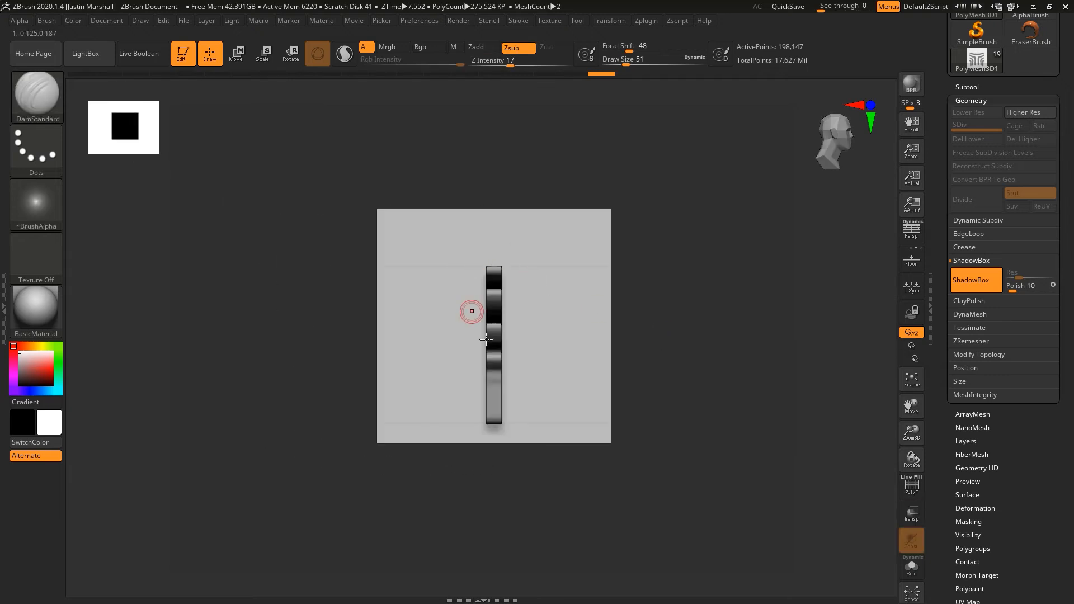
left_click_drag(453, 155, 506, 490, "ctrl")
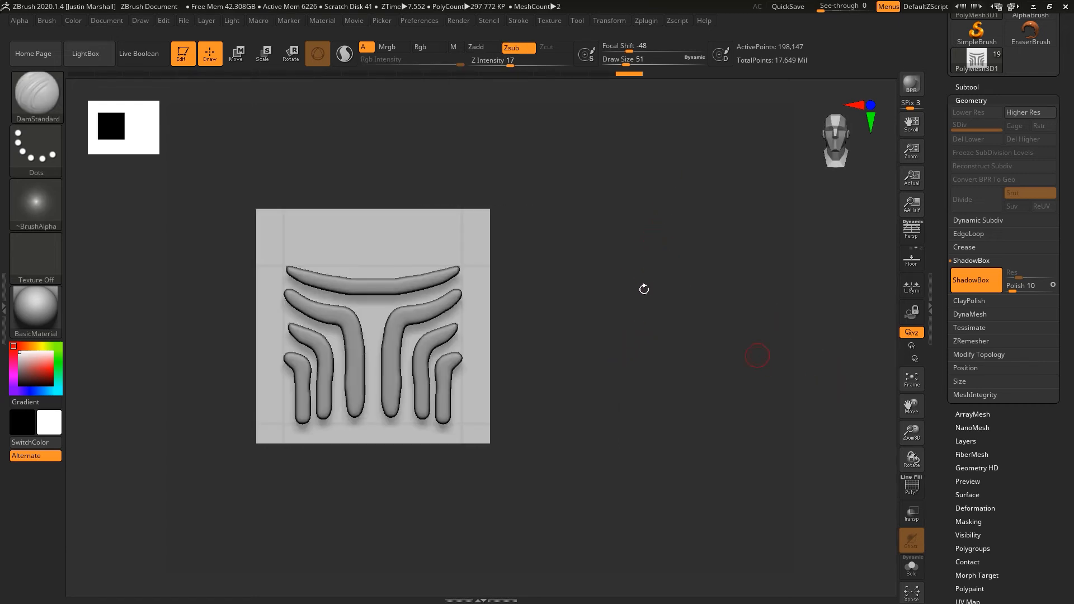
left_click_drag(586, 351, 538, 358)
mouse_move(656, 355)
left_mouse_down()
mouse_move(643, 355)
mouse_move(676, 342)
mouse_move(613, 355)
mouse_move(595, 336)
mouse_move(569, 338)
mouse_move(599, 349)
left_mouse_up()
left_click(975, 283)
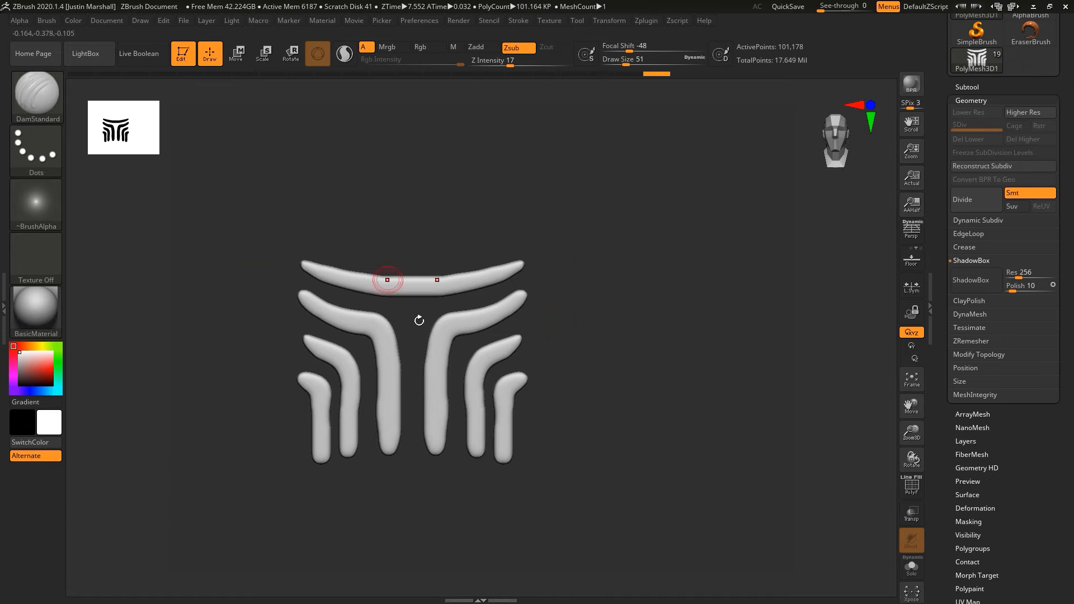
Step: Smooth the surfaces of the top bar and the curved side bars with the Smooth brush at Z intensity 59, enlarging the draw size to 94
key("shift")
left_click_drag(383, 430, 383, 390, "shift")
left_click(545, 62, "shift")
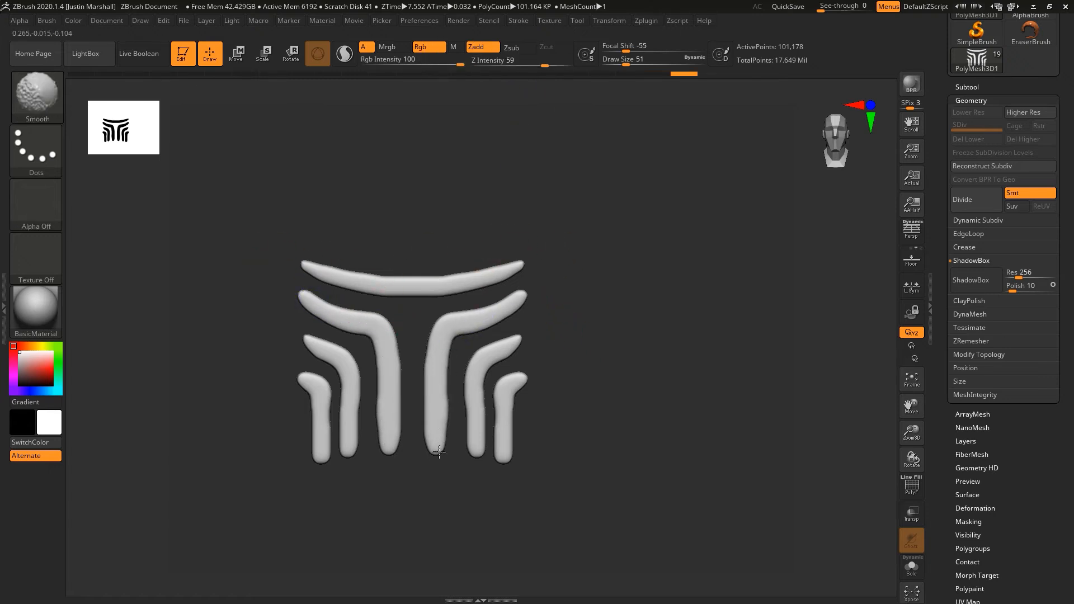
left_click_drag(452, 385, 455, 414, "shift")
left_click_drag(584, 370, 564, 373)
left_click_drag(430, 286, 513, 310, "shift")
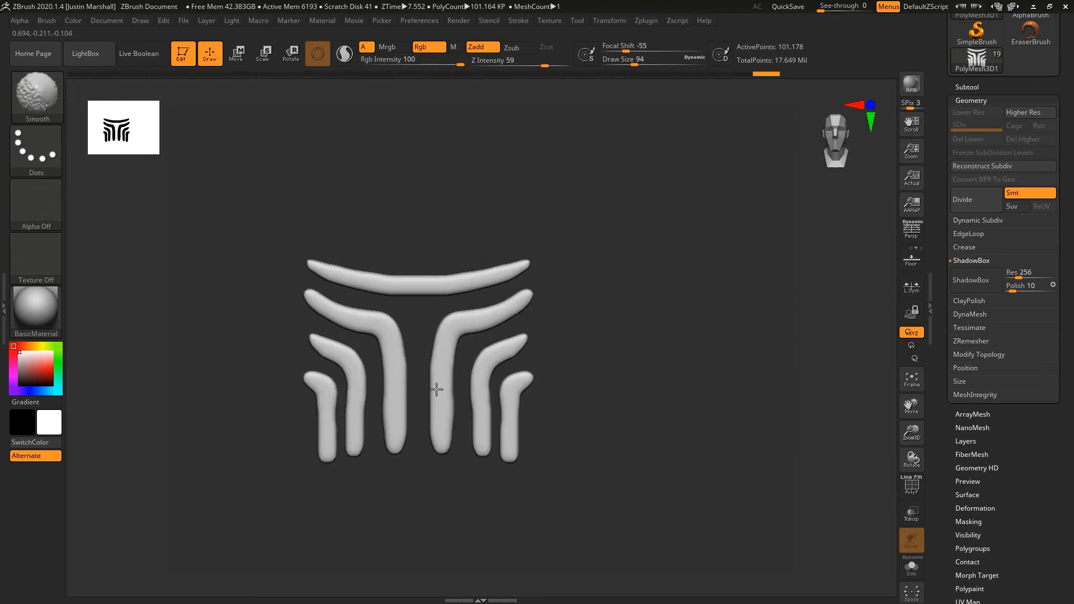
left_click_drag(441, 437, 518, 342, "shift")
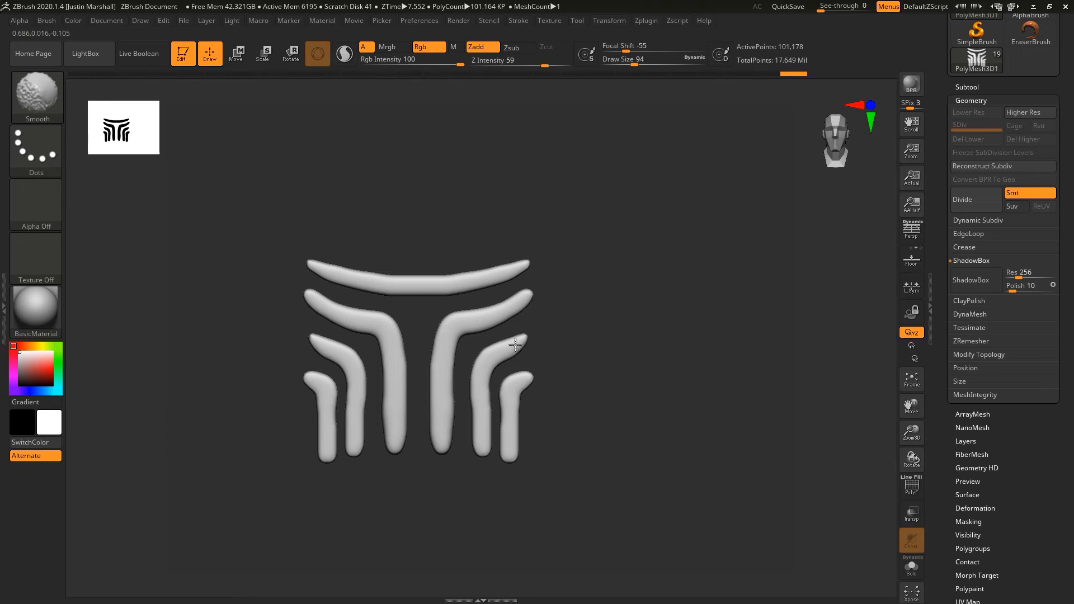
left_click_drag(480, 446, 496, 442, "shift")
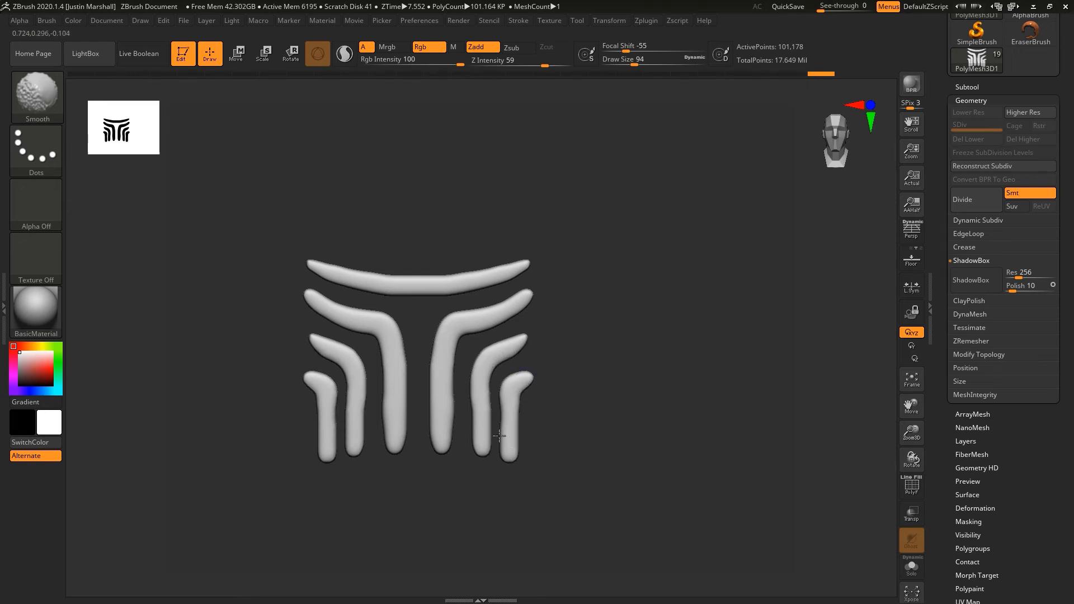
Step: Set the draw size to 74 and carve along the top bar out to its tip with DamStandard, smoothing the strokes
left_click_drag(637, 62, 631, 61)
left_click_drag(583, 242, 576, 266, "alt")
left_click_drag(385, 276, 539, 237)
mouse_move(483, 266)
left_mouse_down("shift")
mouse_move(399, 277)
mouse_move(427, 280)
left_mouse_up("shift")
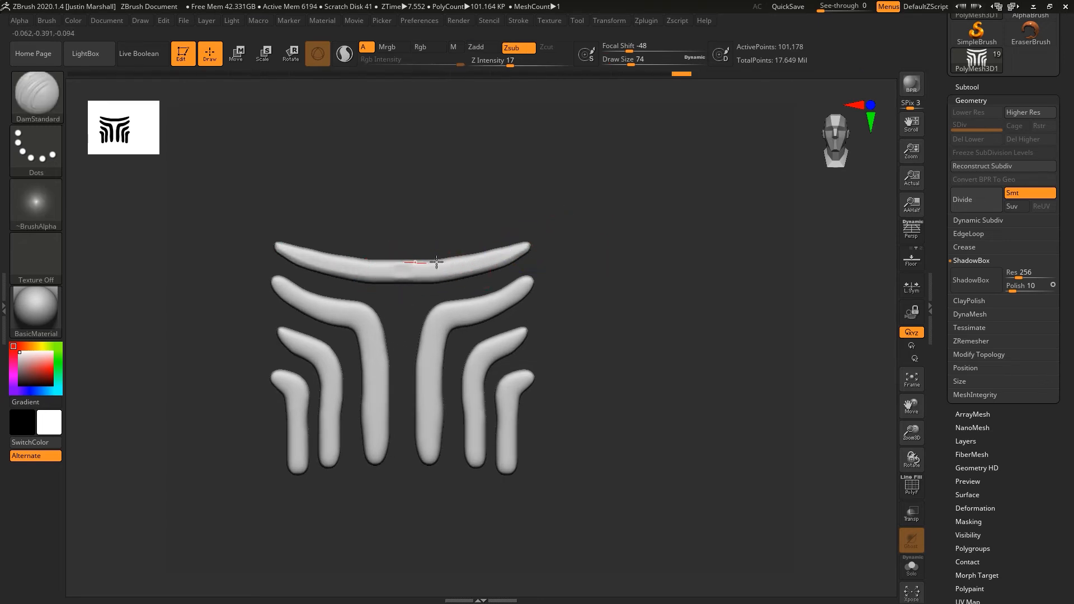
left_click_drag(505, 250, 536, 242)
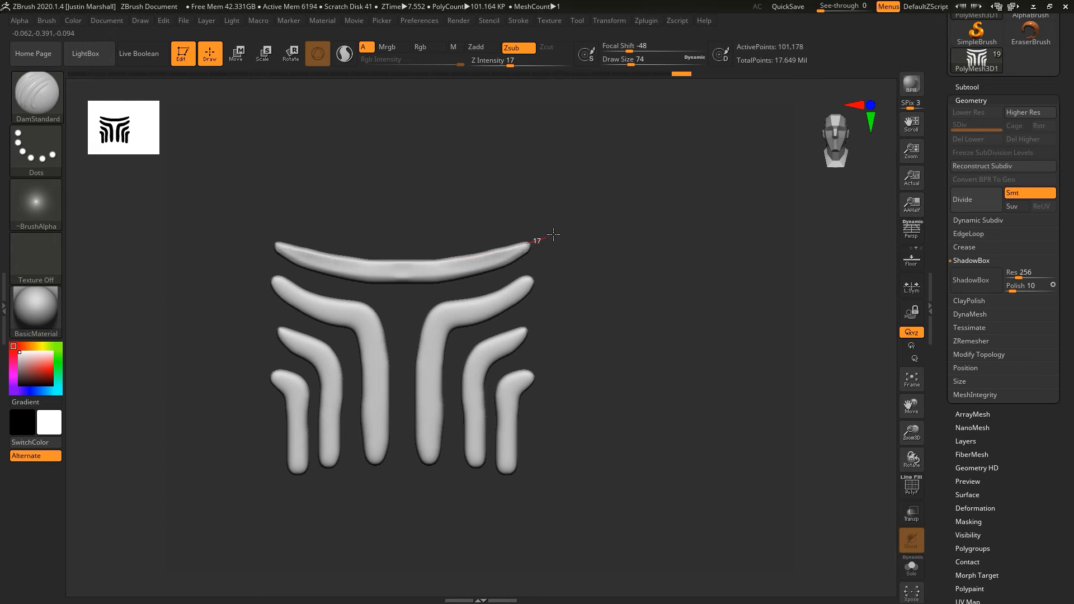
Step: Carve along the bend and down the inner edge of the innermost pair of bars with DamStandard, and smooth the bend
left_click_drag(529, 281, 451, 308)
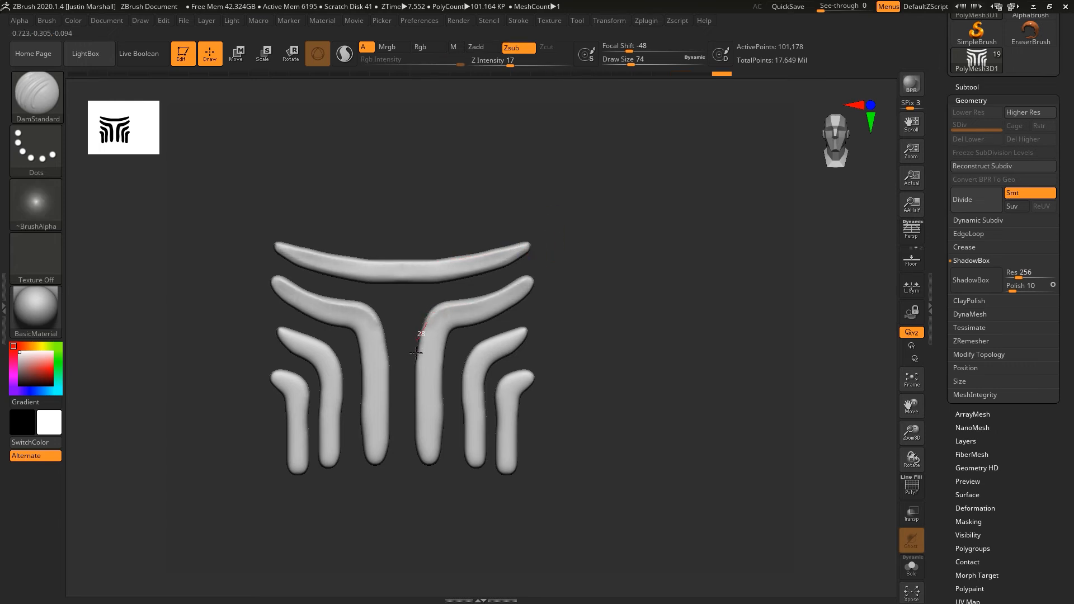
left_click_drag(420, 441, 424, 463)
key("shift")
left_click_drag(447, 309, 487, 304, "shift")
Step: Refine the bends and legs of the side bars with more DamStandard strokes, undoing the unwanted stroke on the outermost pair
left_click_drag(530, 282, 476, 314)
key("ctrl+z")
mouse_move(530, 282)
left_mouse_down()
mouse_move(511, 305)
mouse_move(460, 322)
mouse_move(488, 351)
mouse_move(466, 409)
mouse_move(470, 460)
left_mouse_up()
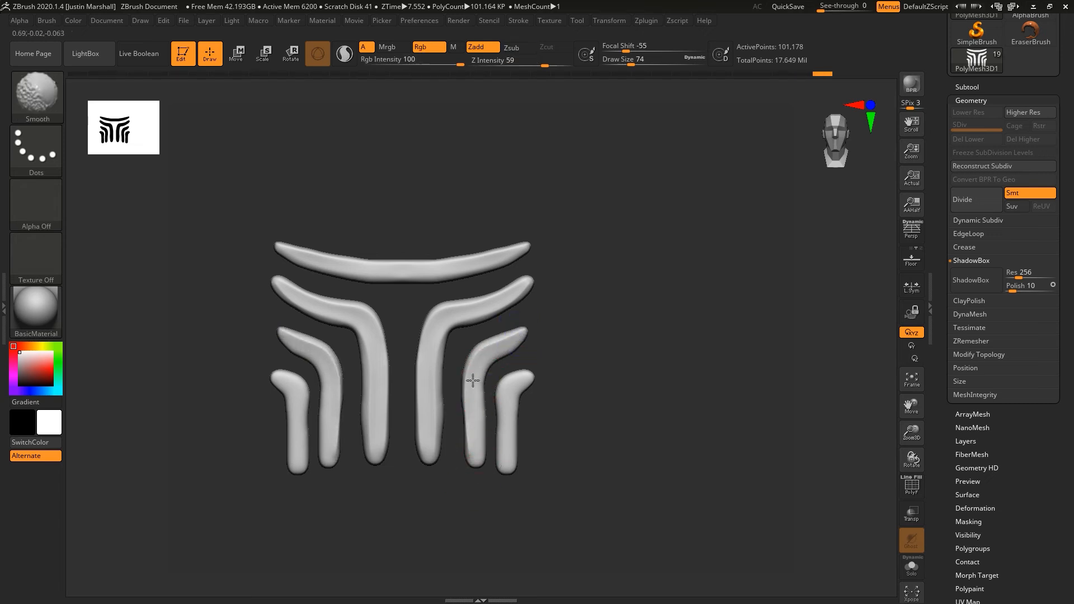
left_click_drag(500, 392, 501, 472)
key("ctrl+z")
Step: Show the beltPadExport, sashExport, medallionExport, hipExport, collarPadExport and collarExport1 subtools alongside the bars
left_click_drag(650, 348, 586, 268, "alt")
left_click_drag(614, 365, 602, 424)
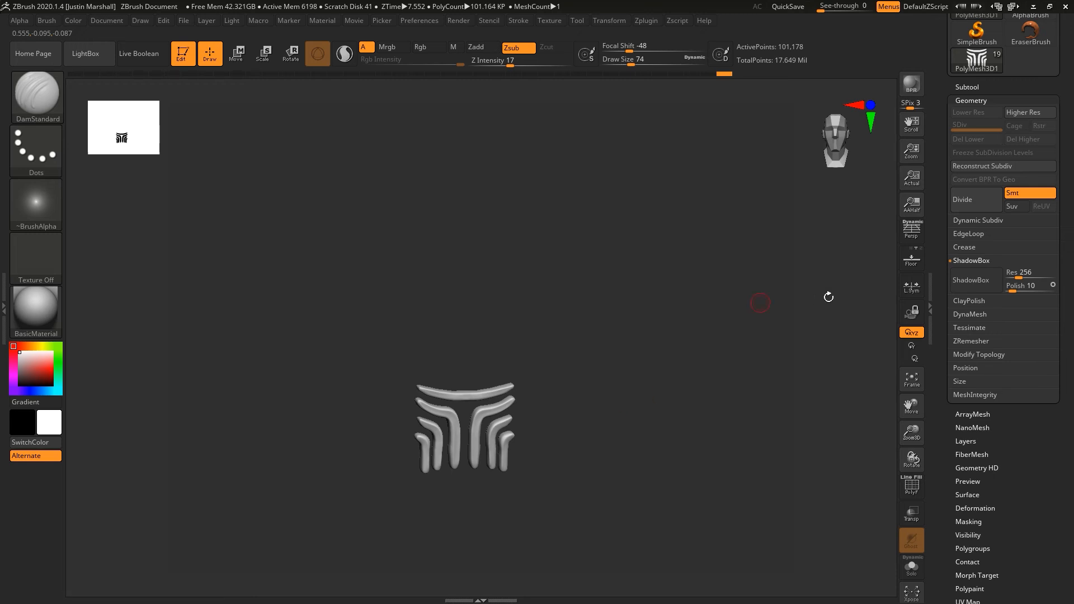
left_click_drag(946, 365, 939, 463)
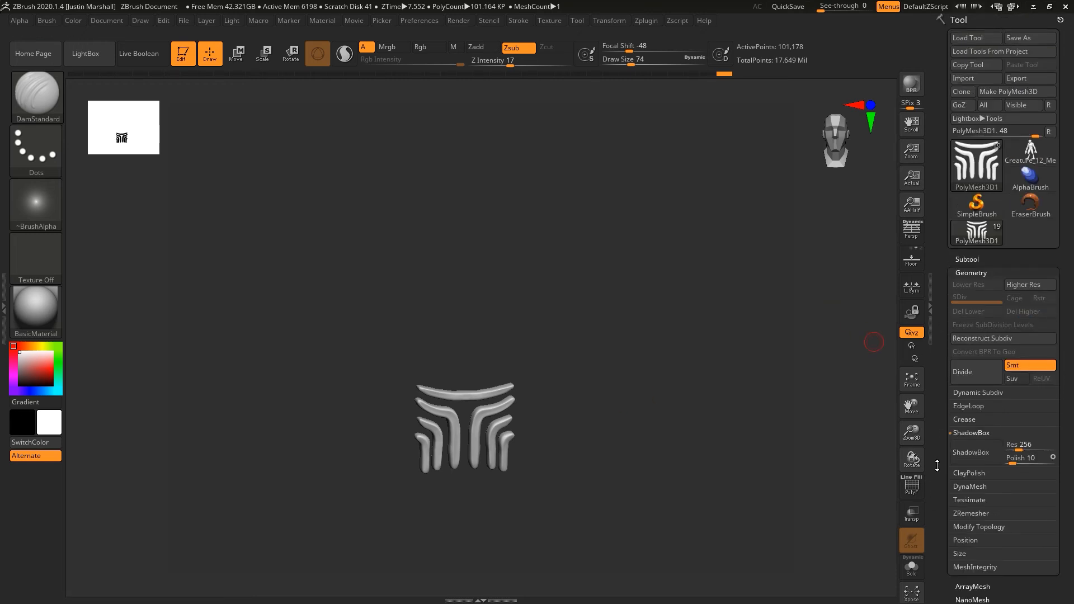
left_click(972, 260)
left_click(993, 300)
left_click(1051, 417)
left_click(1051, 390)
left_click(1051, 363)
left_click(1052, 337)
left_click(1052, 311)
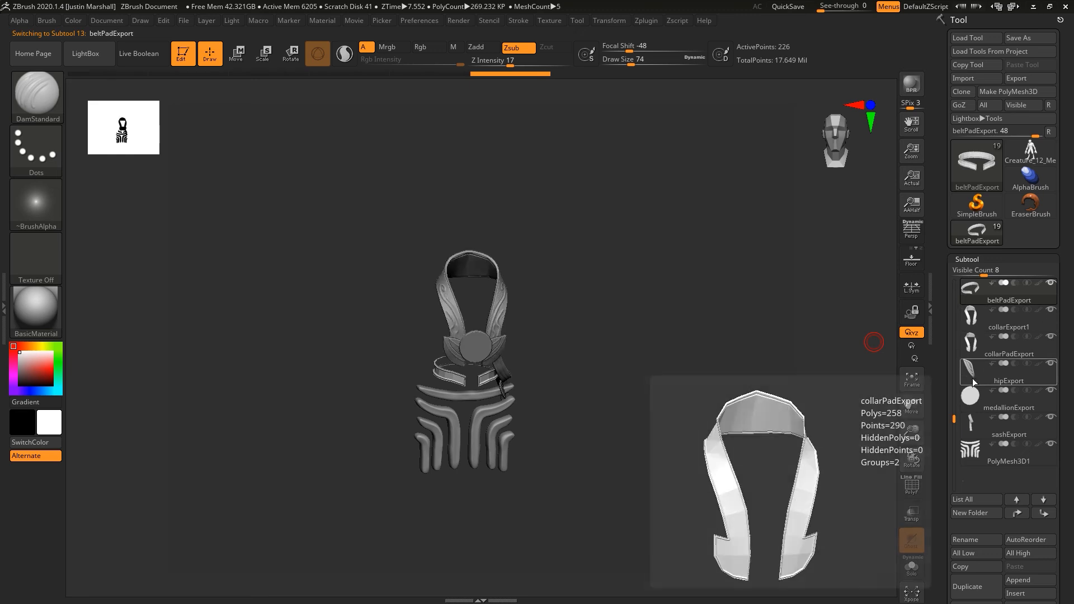
Step: Show the remaining subtools from beltExport and PM3D_Sphere3D1 up through the Creature and Extract parts to Creature_23_Begin
scroll(1007, 381, "up", 5)
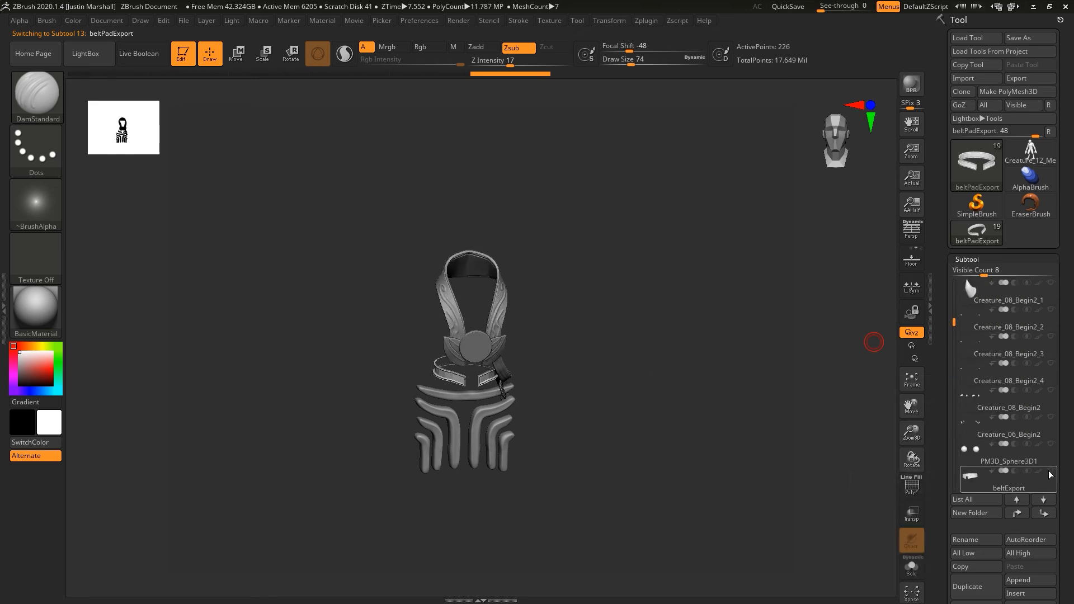
left_click(1051, 471)
left_click(1052, 446)
left_click(1051, 418)
left_click(1052, 391)
left_click(1052, 364)
left_click(1052, 337)
left_click(1051, 310)
left_click(1051, 283)
scroll(985, 314, "up", 4)
left_click(1051, 364)
left_click(1051, 337)
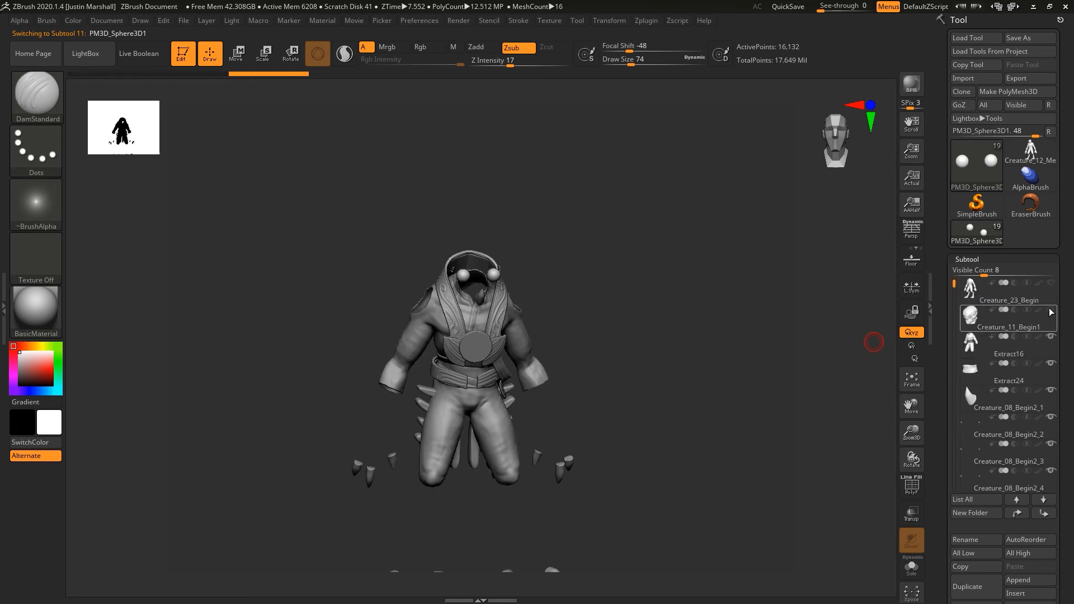
left_click(1051, 310)
left_click(1051, 284)
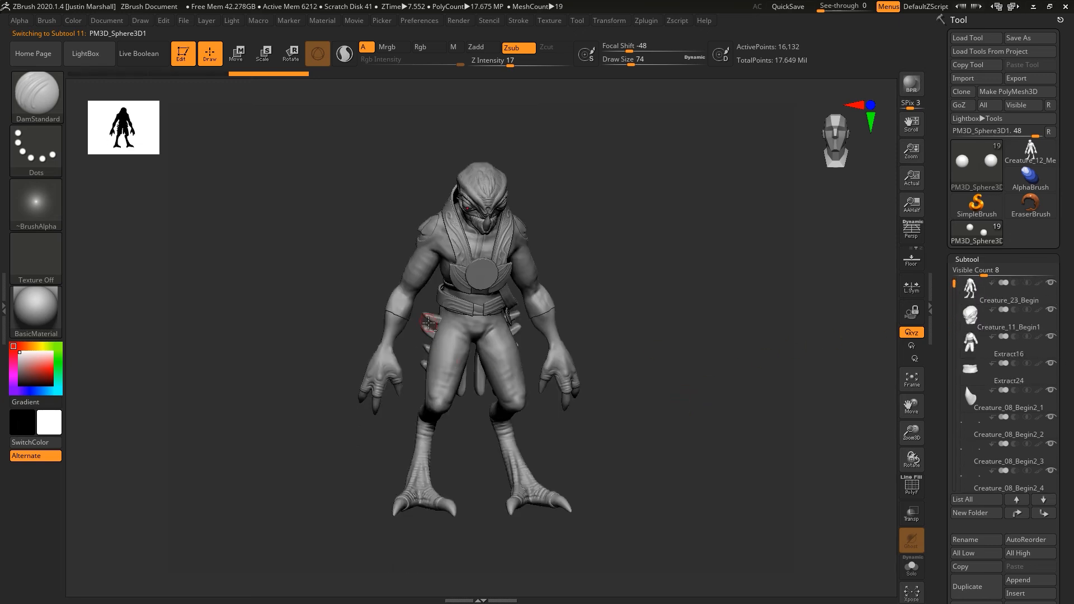
Step: Select the PolyMesh3D1 bars and, in side view, move them forward out of the body and up to belt height
left_click(428, 323, "alt")
left_click(235, 54)
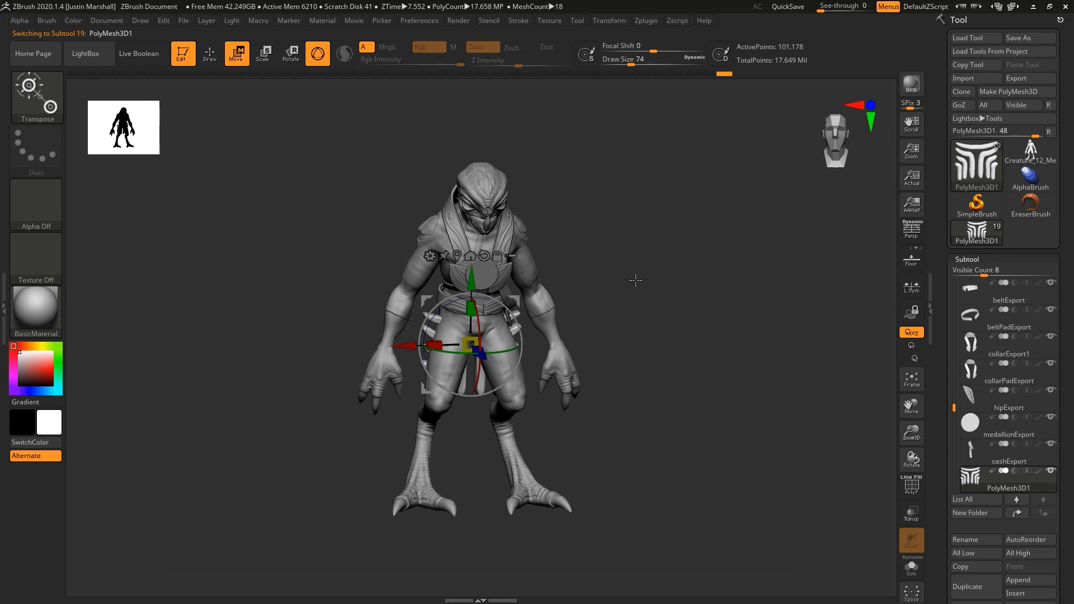
left_click_drag(602, 281, 521, 283, "shift")
left_click_drag(355, 343, 346, 343)
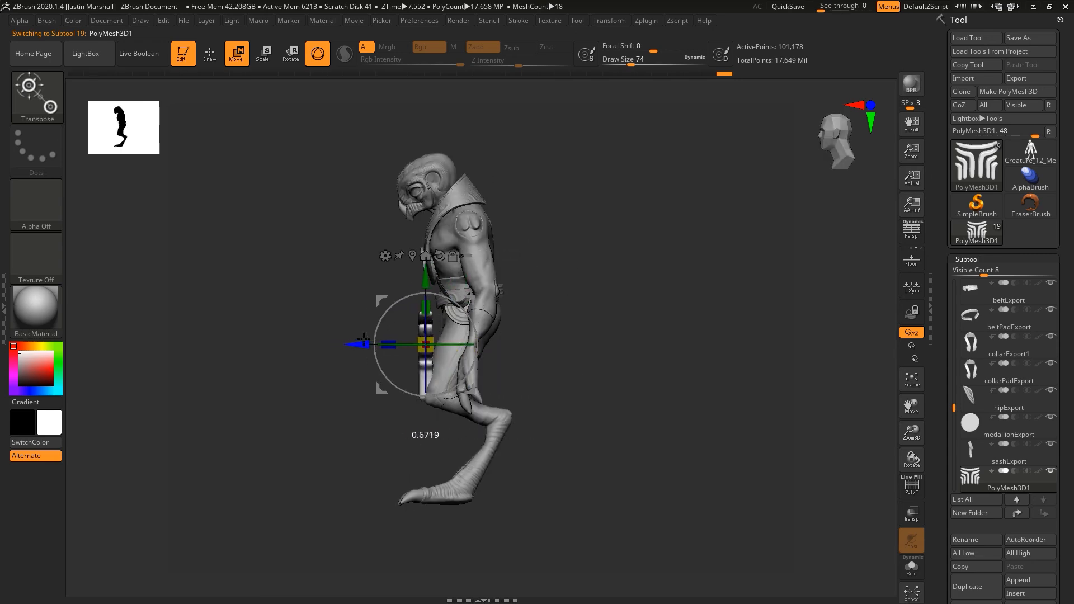
left_click_drag(427, 270, 434, 236)
Step: Scale the bars uniformly to about 0.17 of their size and move them back toward the front of the belt
left_click_drag(595, 347, 725, 436, "shift")
left_click_drag(436, 305, 325, 302)
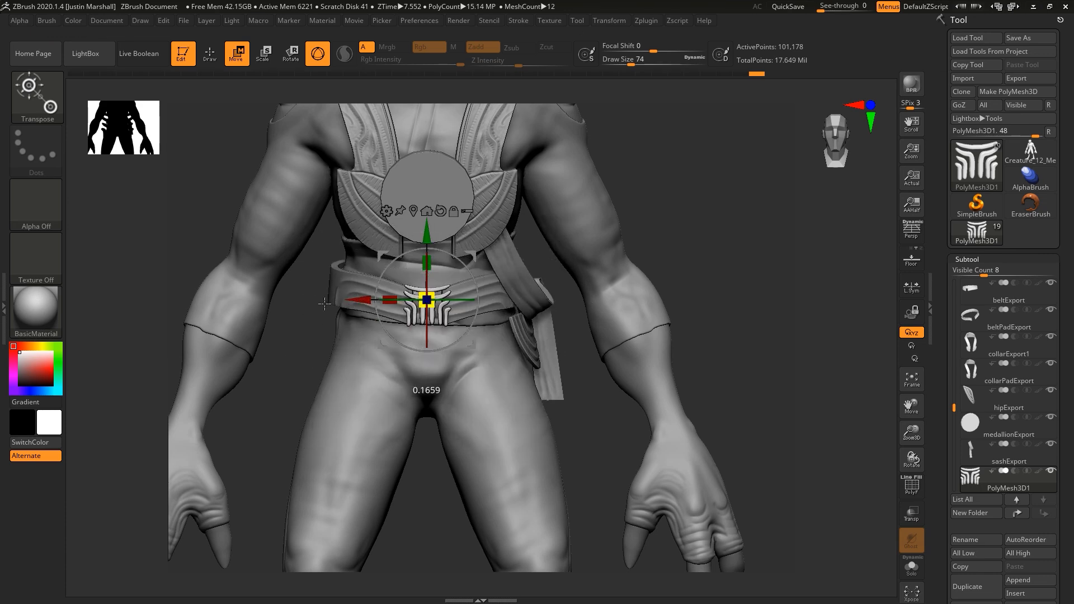
left_click_drag(751, 242, 473, 314)
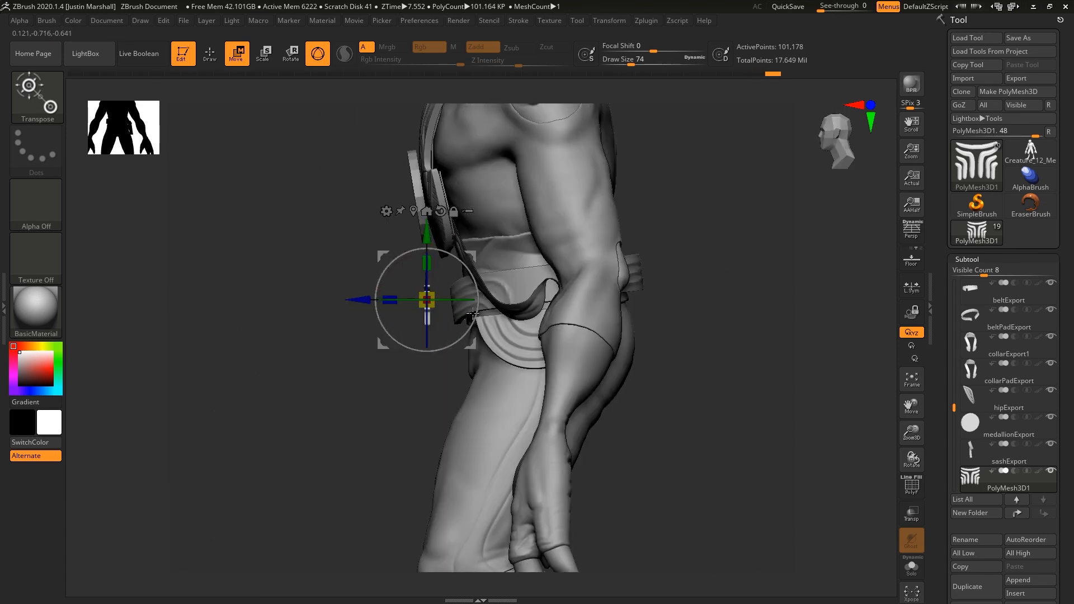
left_click_drag(358, 300, 381, 300)
Step: Scale the bars down slightly so they fit between the two front ends of the belt
left_click_drag(323, 357, 444, 399, "alt")
left_click_drag(297, 392, 364, 402)
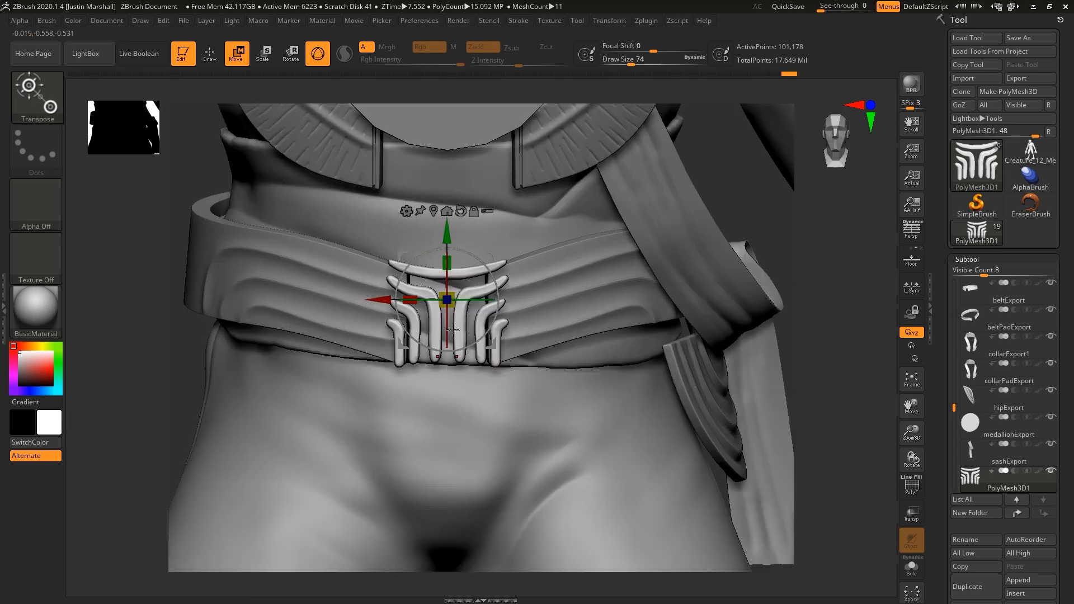
left_click_drag(447, 306, 447, 306)
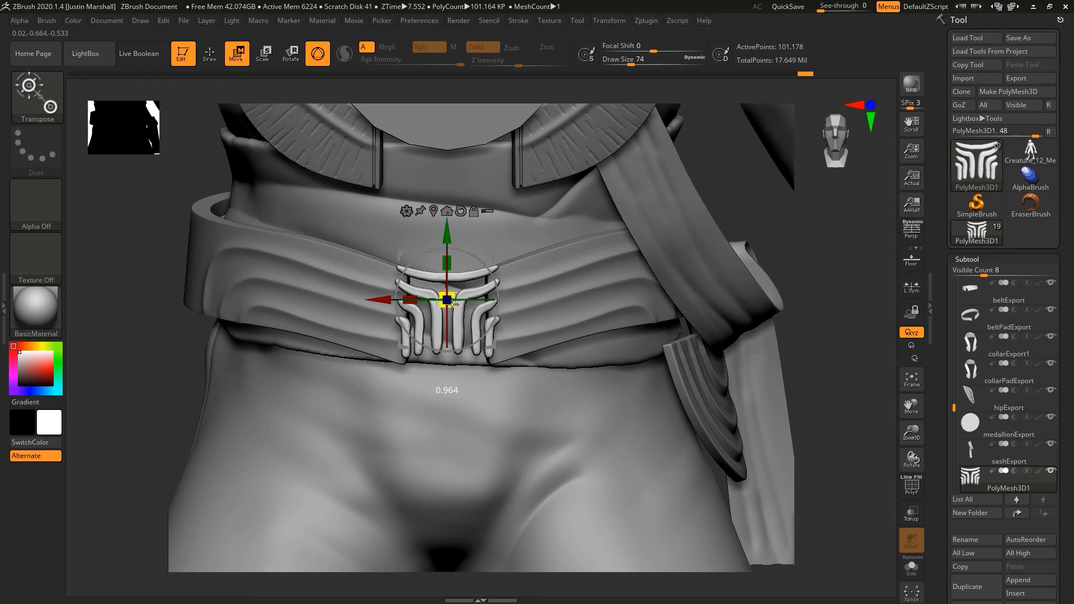
left_click_drag(451, 305, 450, 305)
Step: Tilt the bars in side view to follow the slope of the belt's front
left_click_drag(164, 350, 95, 354)
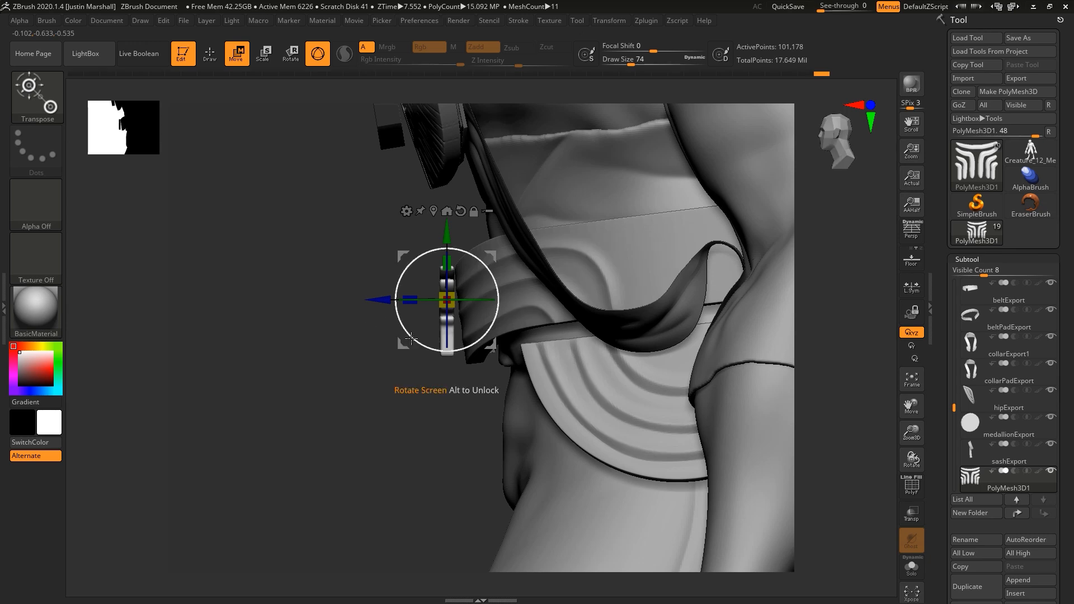
left_click_drag(418, 341, 384, 309)
left_click_drag(319, 346, 391, 341)
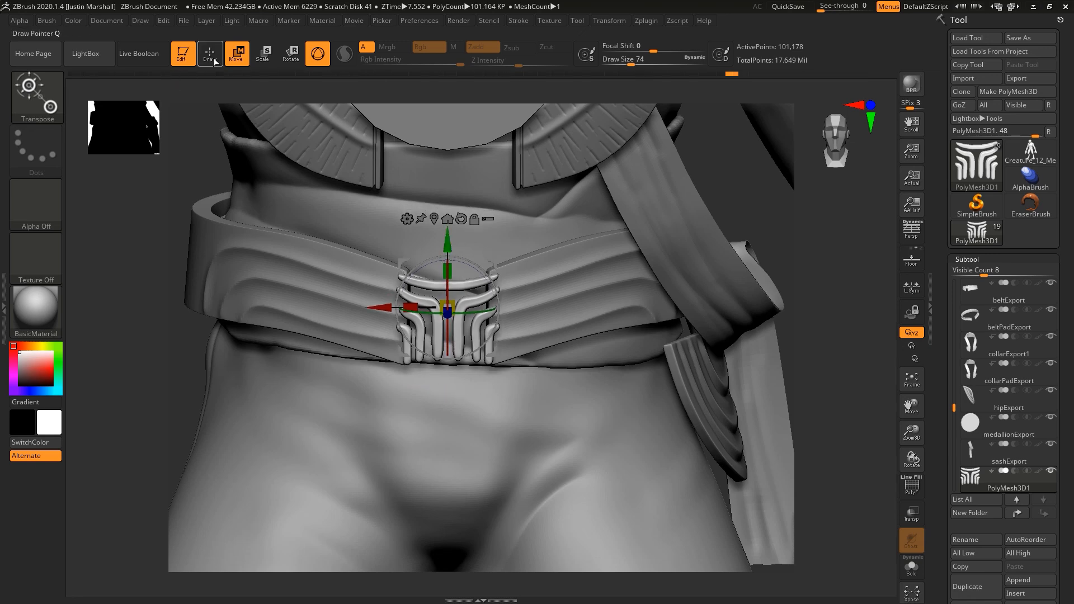
Step: Return to Draw mode with the DamStandard brush and view the belt ornament on the whole creature
key("q")
key("b")
key("d")
key("s")
left_click_drag(101, 238, 98, 174, "alt")
left_click_drag(719, 259, 706, 241, "alt")
left_click_drag(706, 241, 664, 300)
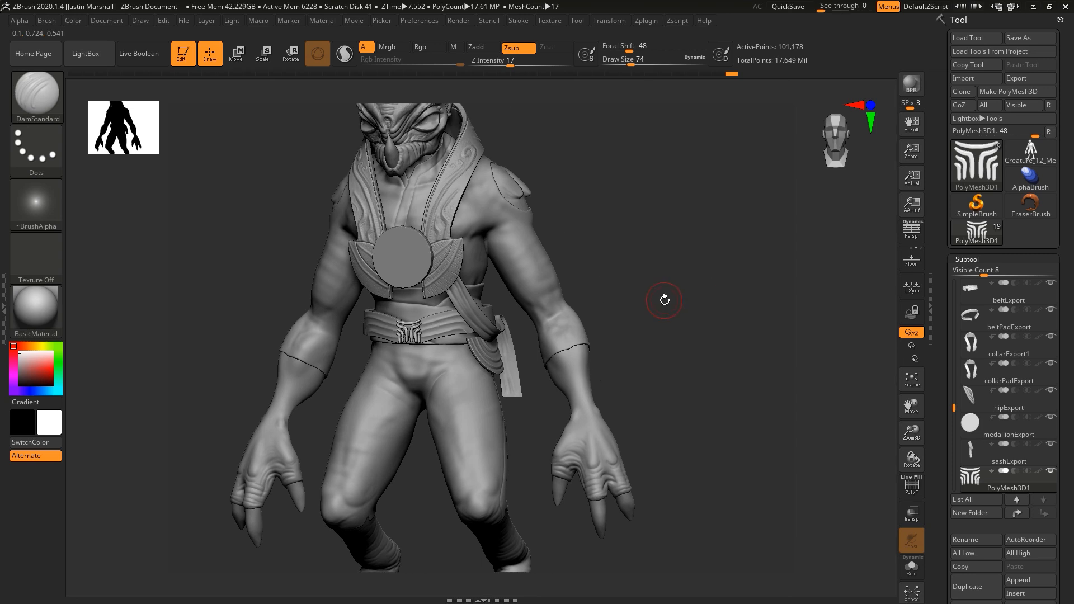